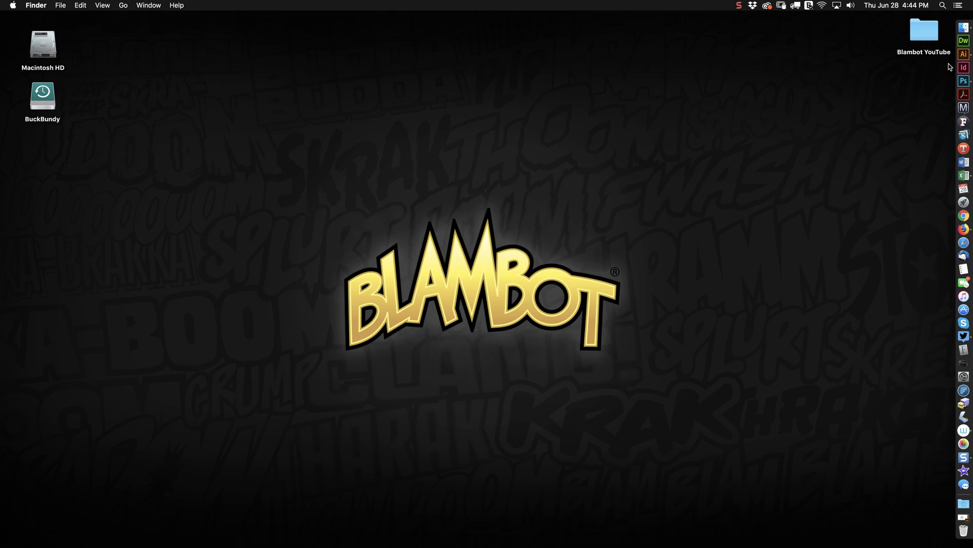
Step: Switch to Illustrator and shrink the balloon ellipse around the lettering slightly, to about 51.9 by 48 pt
{"action": "left_click", "coordinate": [964, 53]}
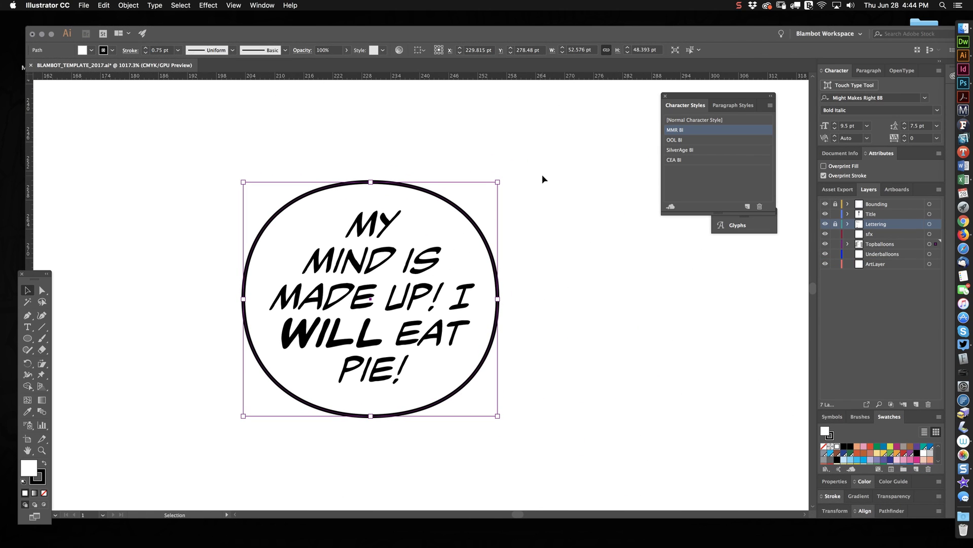
{"action": "left_click", "coordinate": [542, 179]}
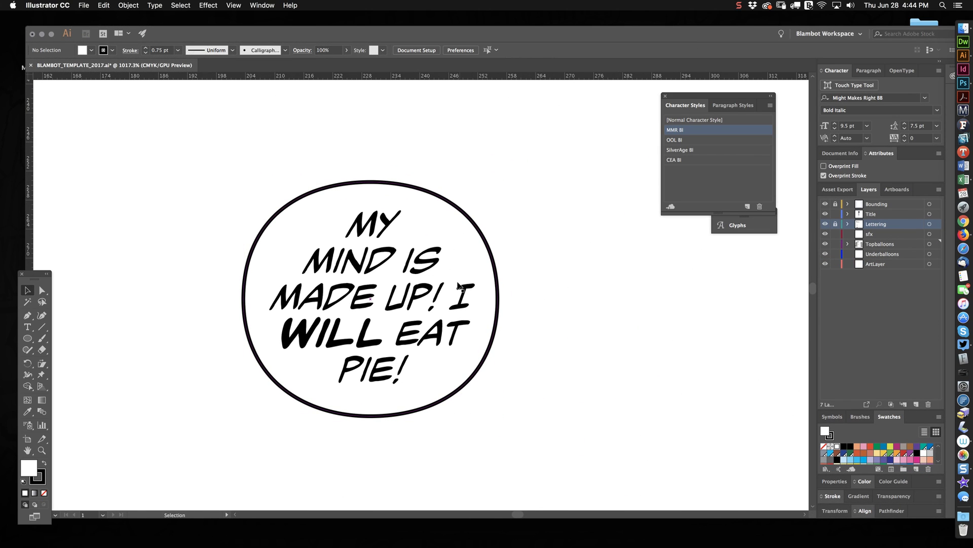
{"action": "left_click", "coordinate": [440, 206]}
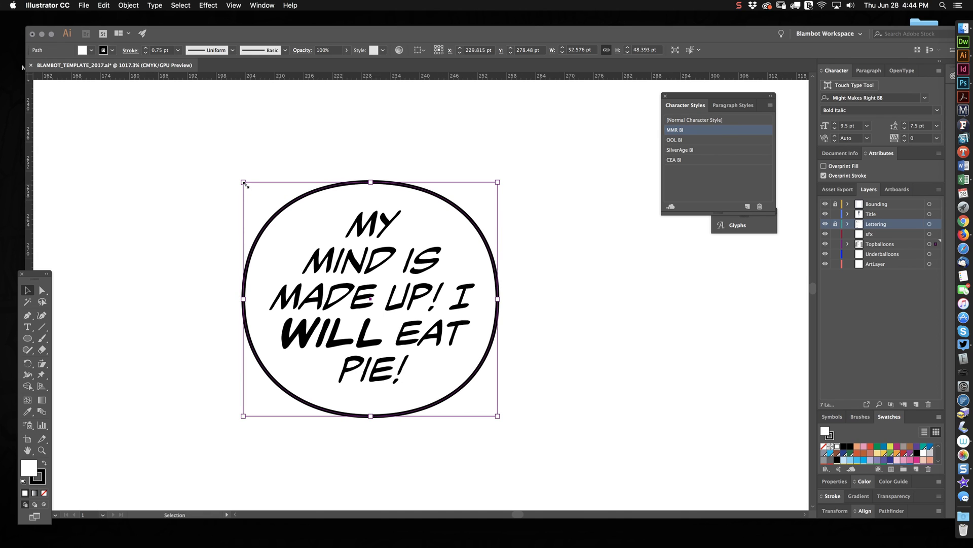
{"action": "left_click_drag", "start_coordinate": [244, 182], "coordinate": [246, 184]}
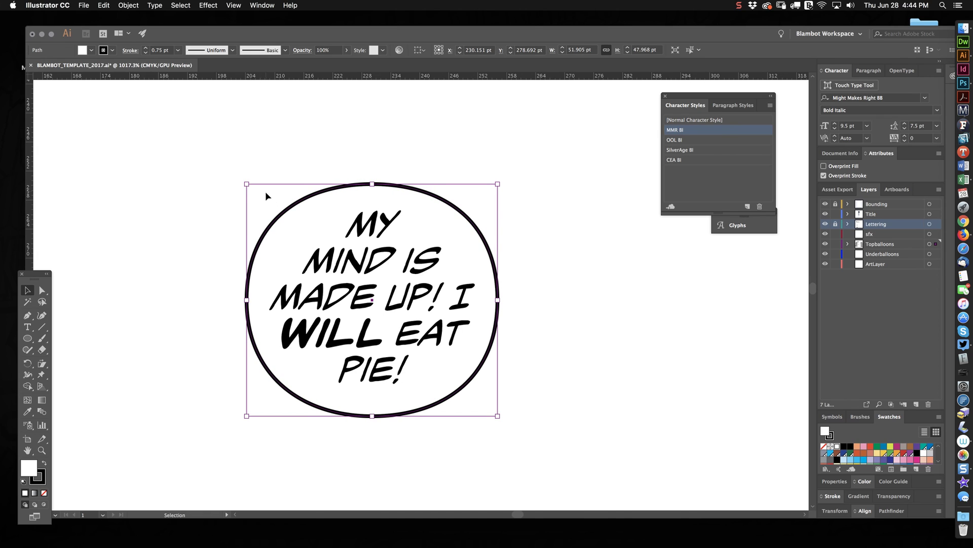
Step: Add three anchor points with the Pen tool between each pair of existing points around the balloon ellipse
{"action": "left_click", "coordinate": [27, 315]}
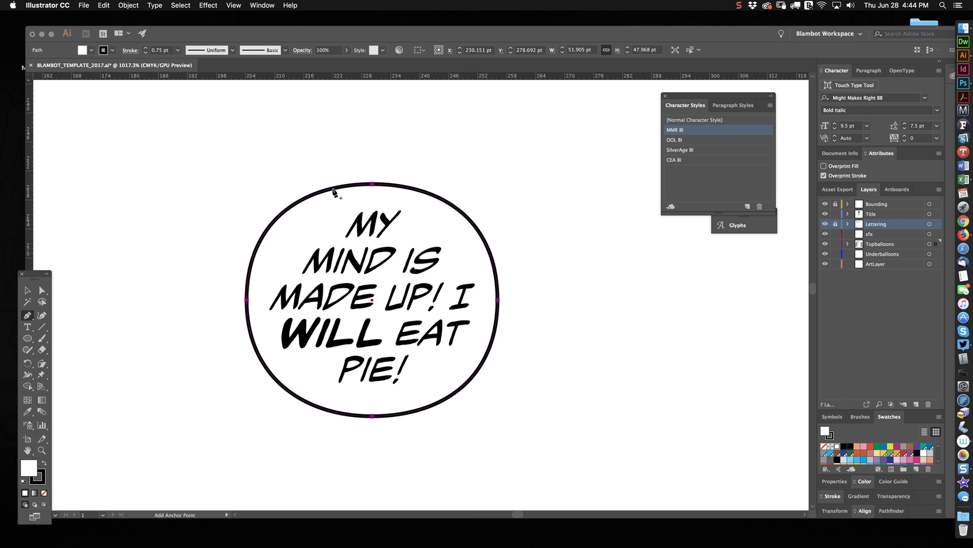
{"action": "left_click", "coordinate": [333, 189]}
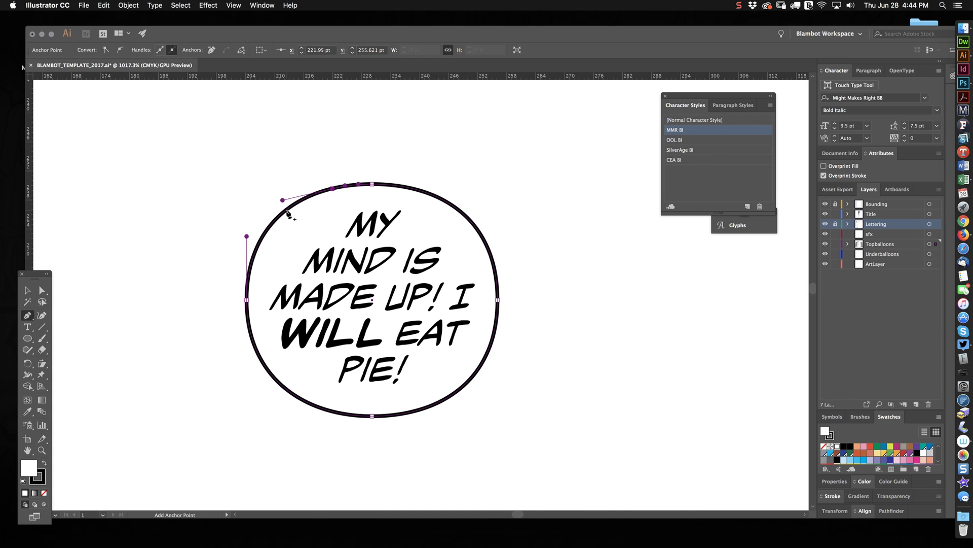
{"action": "left_click", "coordinate": [284, 212]}
{"action": "left_click", "coordinate": [257, 249]}
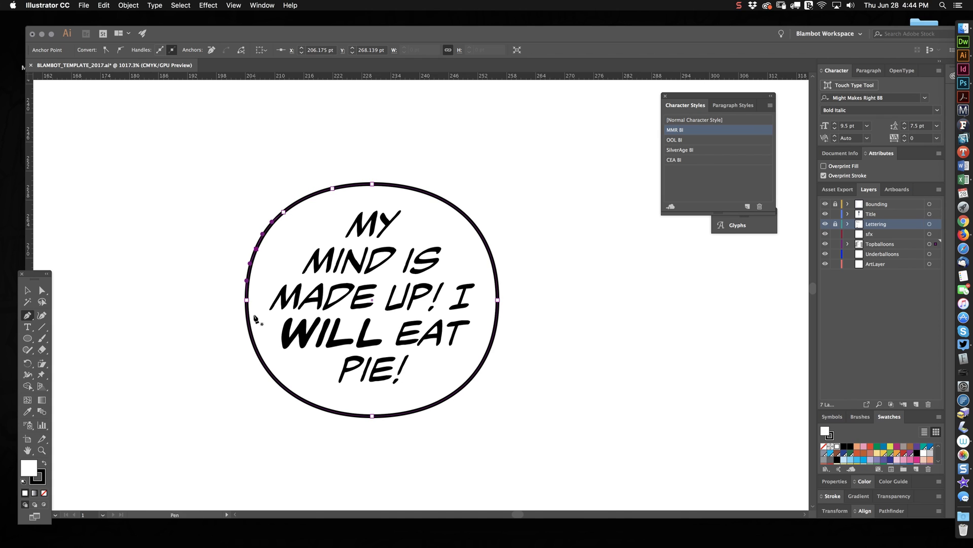
{"action": "left_click", "coordinate": [254, 343]}
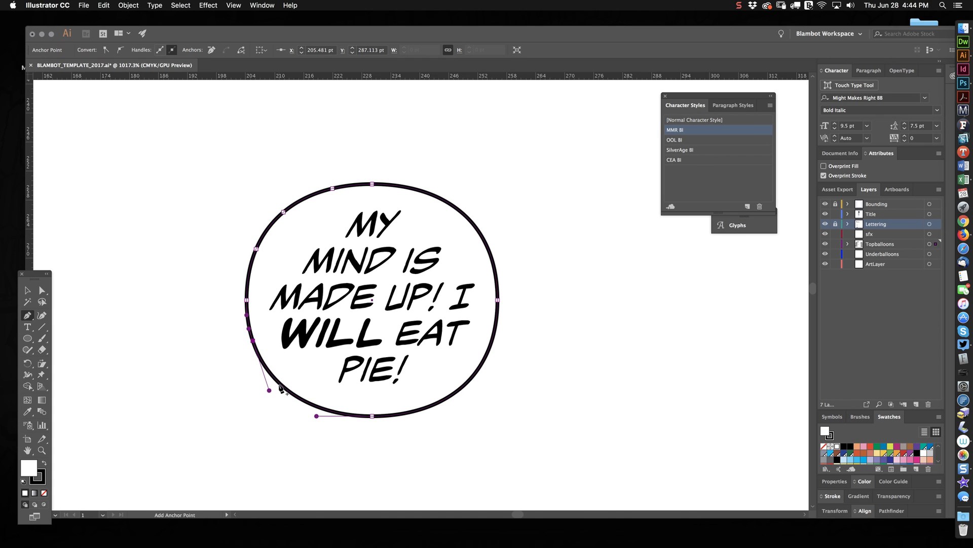
{"action": "left_click", "coordinate": [284, 386]}
{"action": "left_click", "coordinate": [315, 405]}
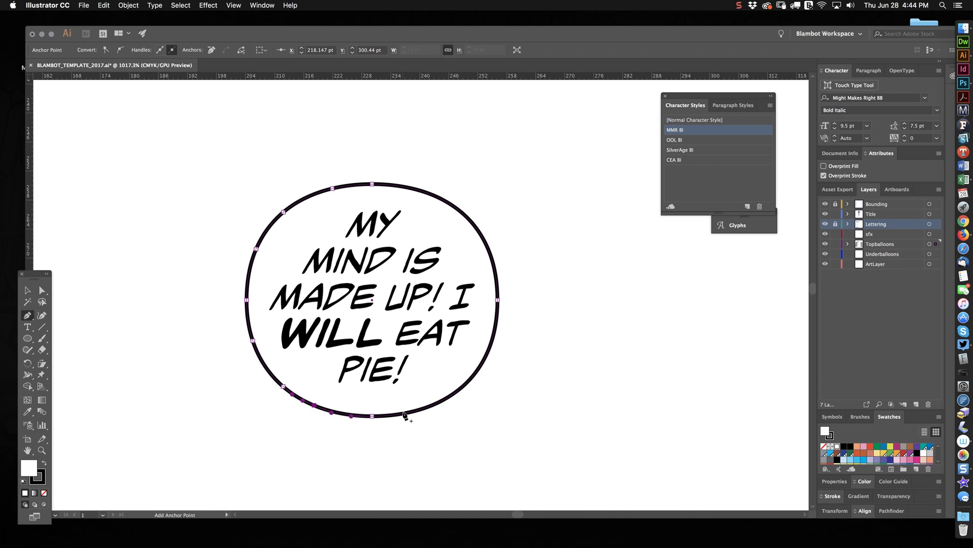
{"action": "left_click", "coordinate": [412, 411]}
{"action": "left_click", "coordinate": [456, 391]}
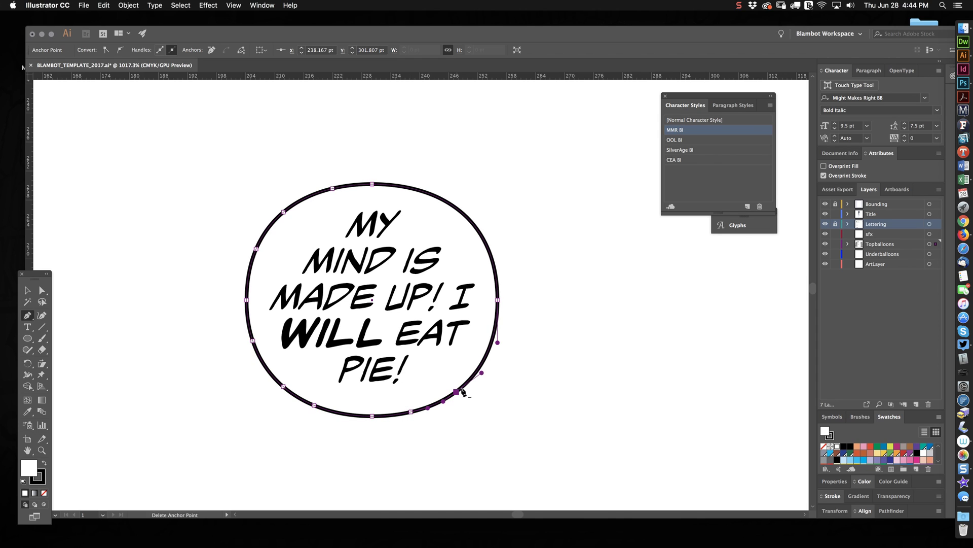
{"action": "left_click", "coordinate": [491, 343]}
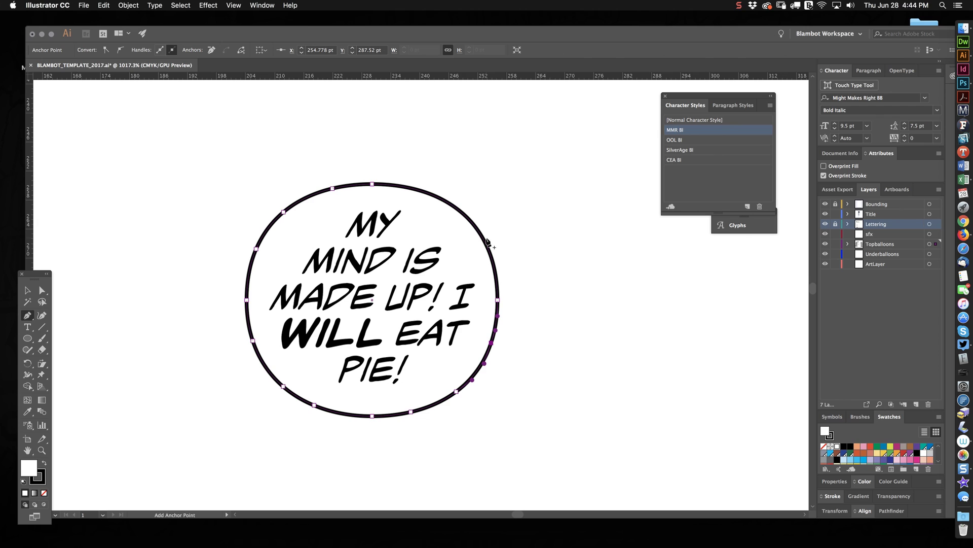
{"action": "left_click", "coordinate": [486, 244]}
{"action": "left_click", "coordinate": [455, 207]}
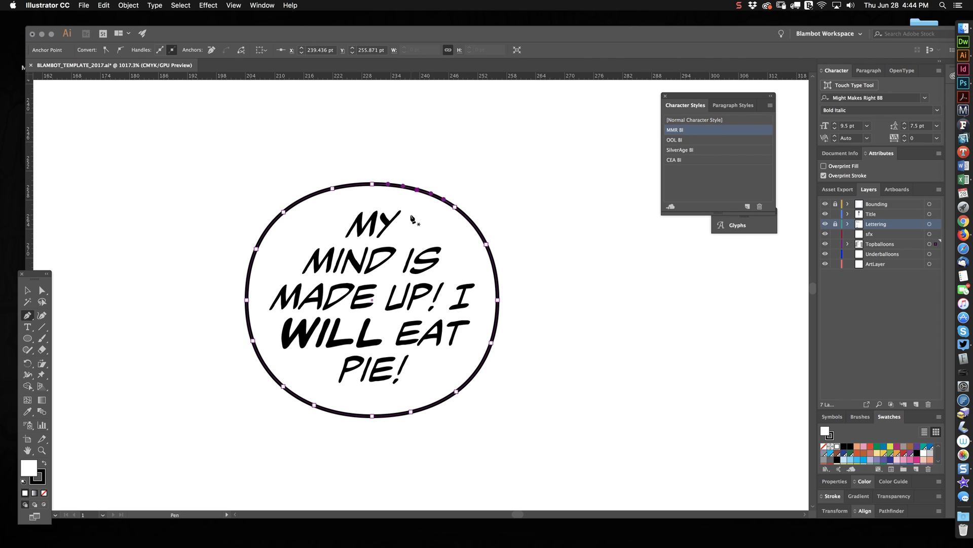
{"action": "key", "text": "v"}
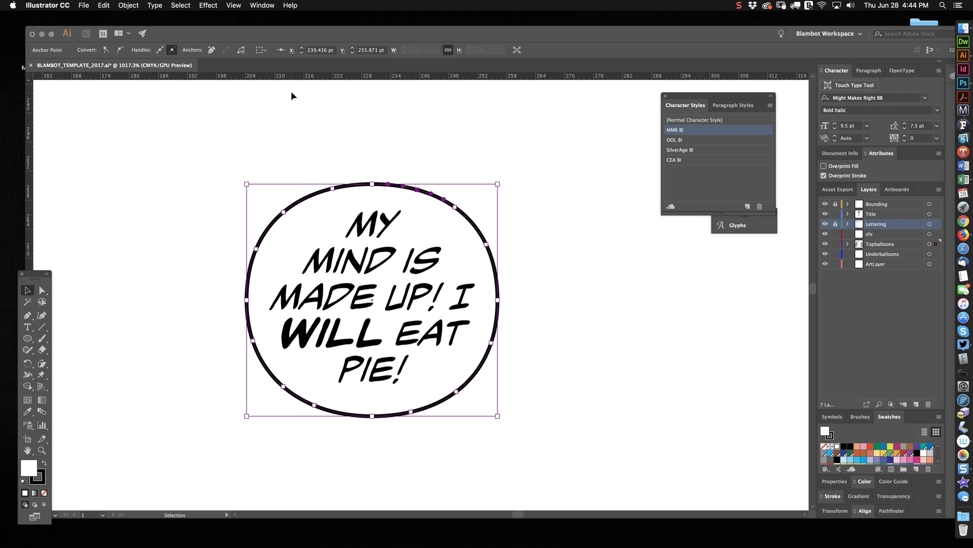
Step: Apply a 9% Pucker & Bloat effect to the balloon with preview on, then deselect it
{"action": "left_click", "coordinate": [208, 7]}
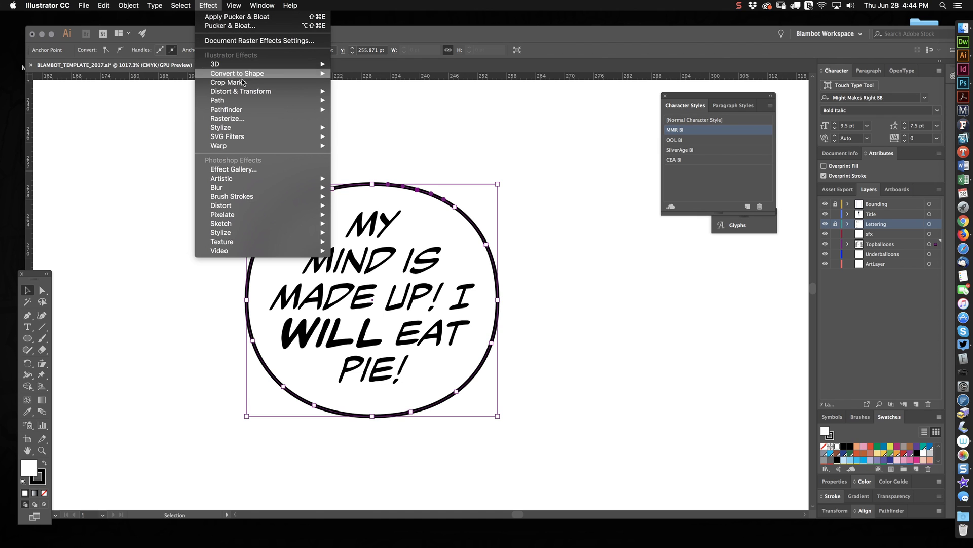
{"action": "mouse_move", "coordinate": [249, 94]}
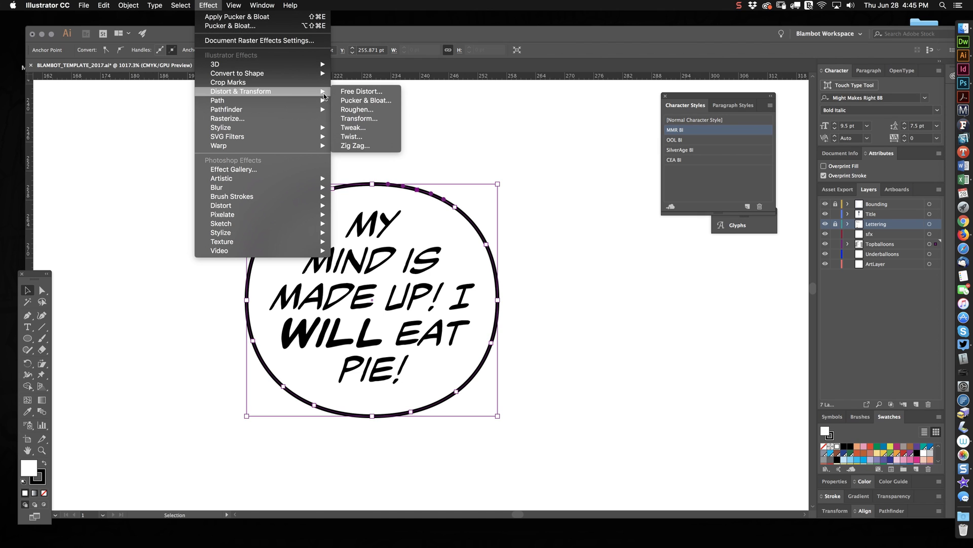
{"action": "left_click", "coordinate": [355, 101]}
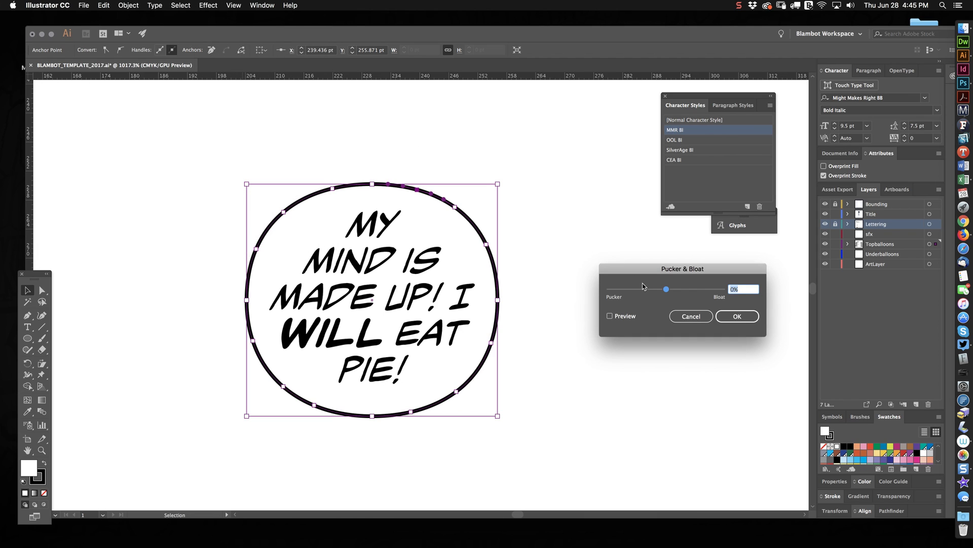
{"action": "left_click", "coordinate": [631, 317]}
{"action": "left_click_drag", "start_coordinate": [667, 293], "coordinate": [669, 294]}
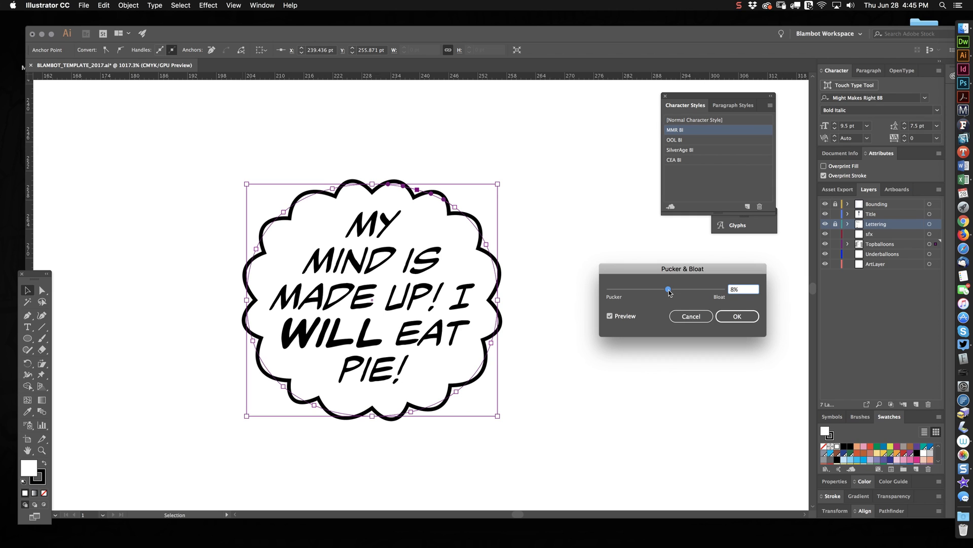
{"action": "left_click_drag", "start_coordinate": [669, 293], "coordinate": [668, 293]}
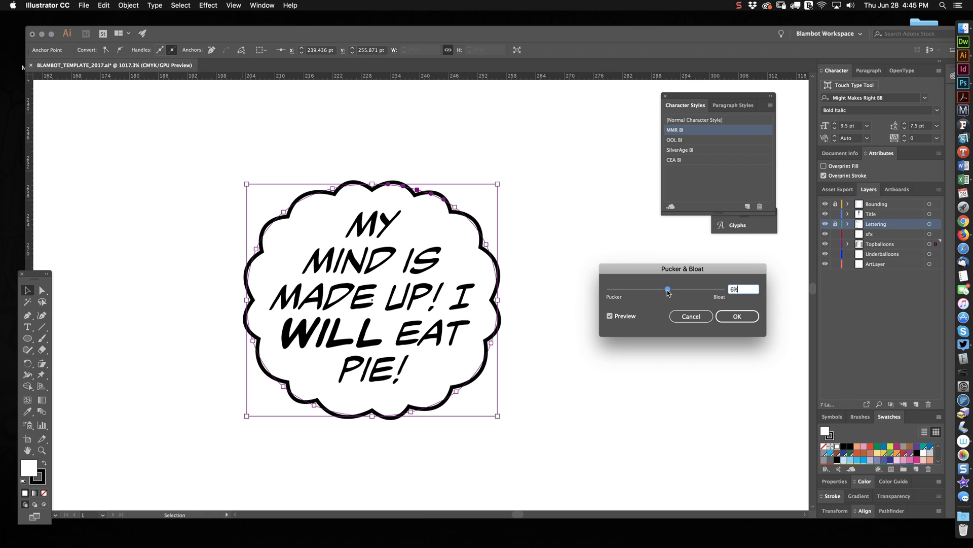
{"action": "left_click_drag", "start_coordinate": [667, 292], "coordinate": [669, 292]}
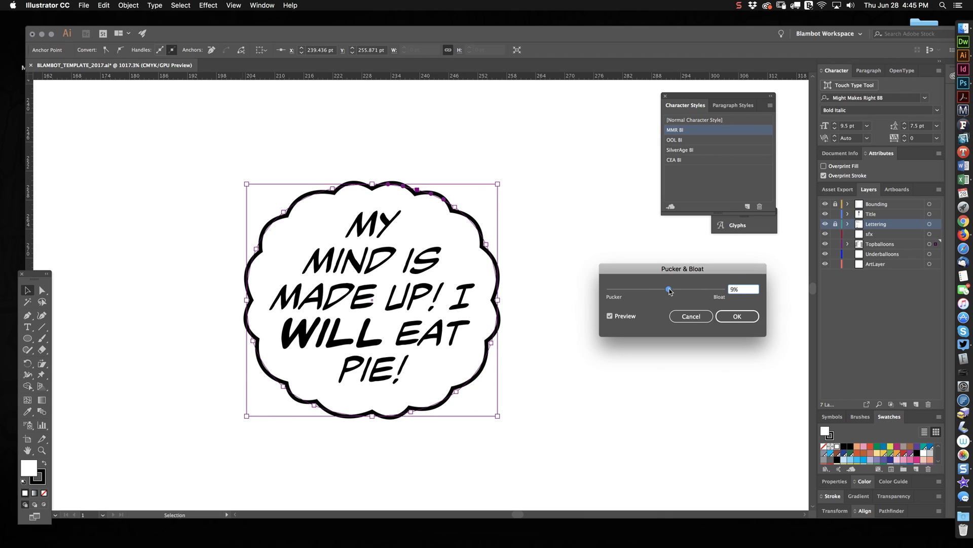
{"action": "left_click", "coordinate": [733, 318]}
{"action": "left_click", "coordinate": [572, 361]}
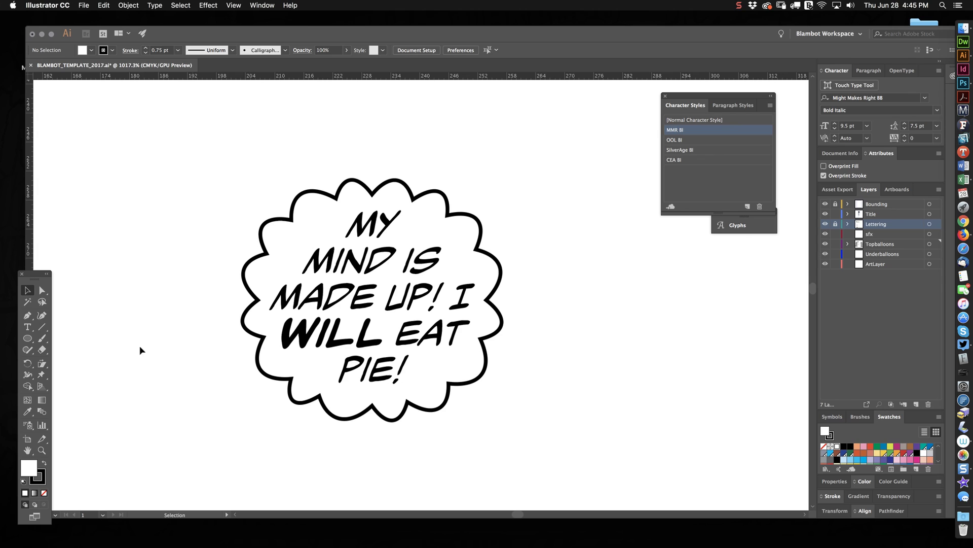
Step: Draw a thought-balloon tail of three progressively smaller circles trailing off the cloud's lower-right edge
{"action": "left_click", "coordinate": [27, 338]}
{"action": "left_click_drag", "start_coordinate": [141, 293], "coordinate": [482, 415]}
{"action": "key", "text": "v"}
{"action": "key", "text": "super+z"}
{"action": "left_click_drag", "start_coordinate": [481, 416], "coordinate": [516, 417]}
{"action": "left_click", "coordinate": [538, 382]}
{"action": "left_click", "coordinate": [568, 361]}
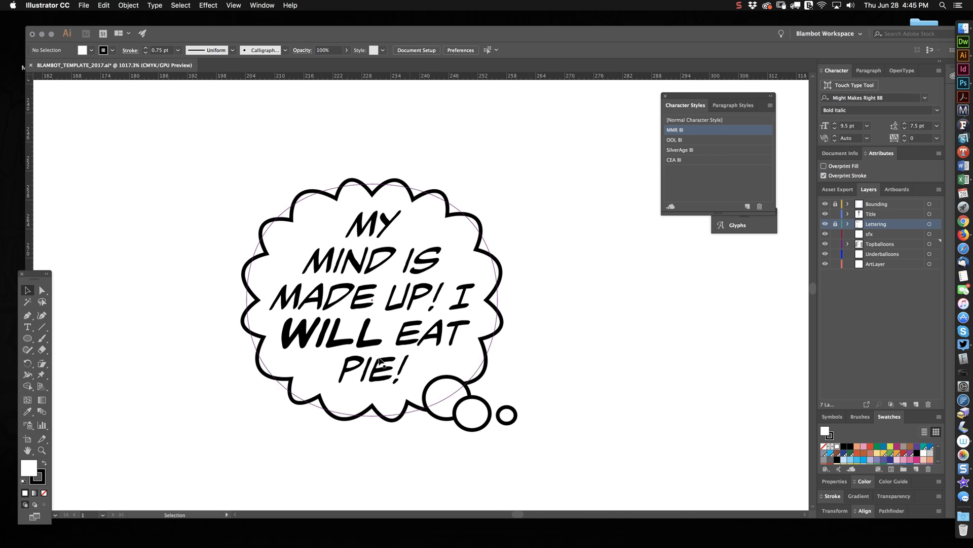
Step: Examine the finished thought balloon and the ready-made cloud balloon shapes stored beside the artboard
{"action": "left_click", "coordinate": [44, 449]}
{"action": "left_click", "coordinate": [178, 325]}
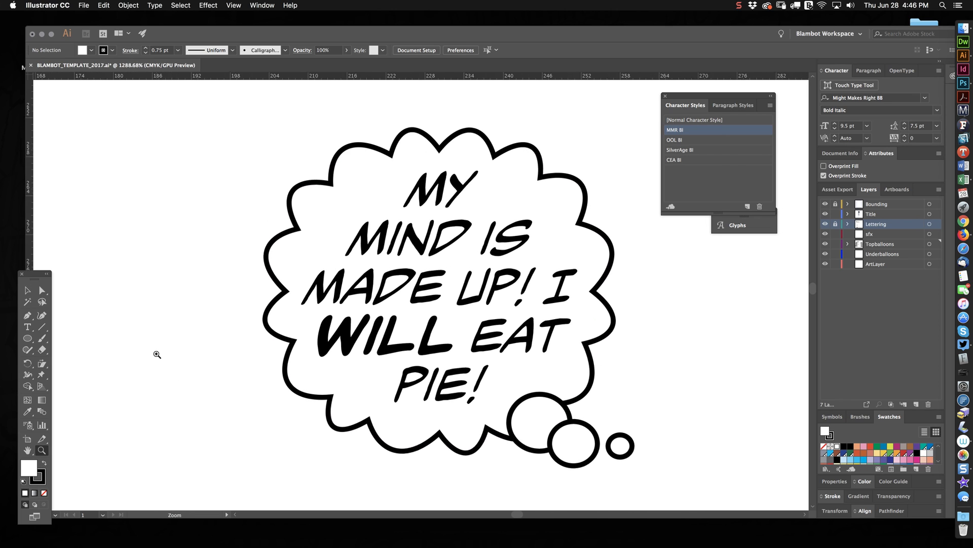
{"action": "left_click_drag", "start_coordinate": [255, 289], "coordinate": [232, 333]}
{"action": "left_click_drag", "start_coordinate": [304, 291], "coordinate": [446, 318]}
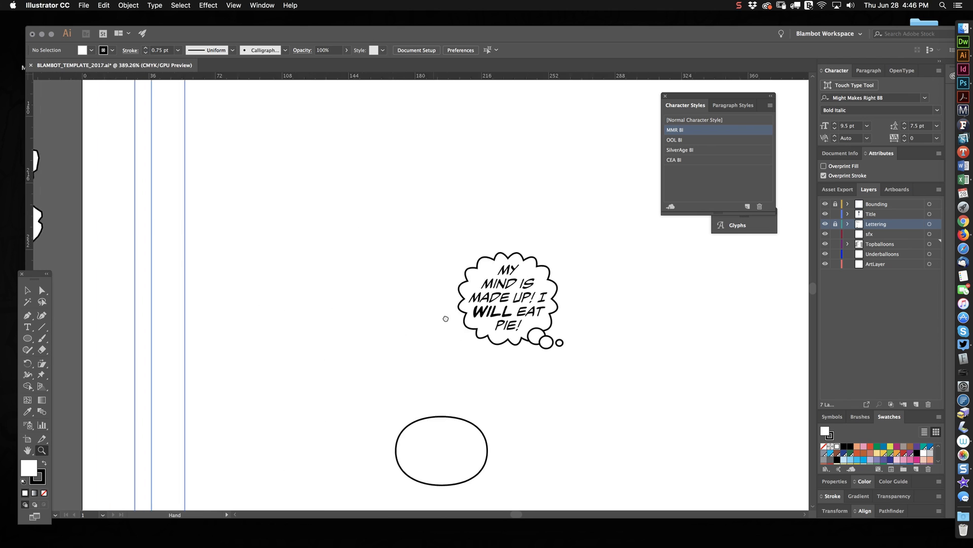
{"action": "scroll", "coordinate": [446, 318], "scroll_direction": "left", "scroll_amount": 15}
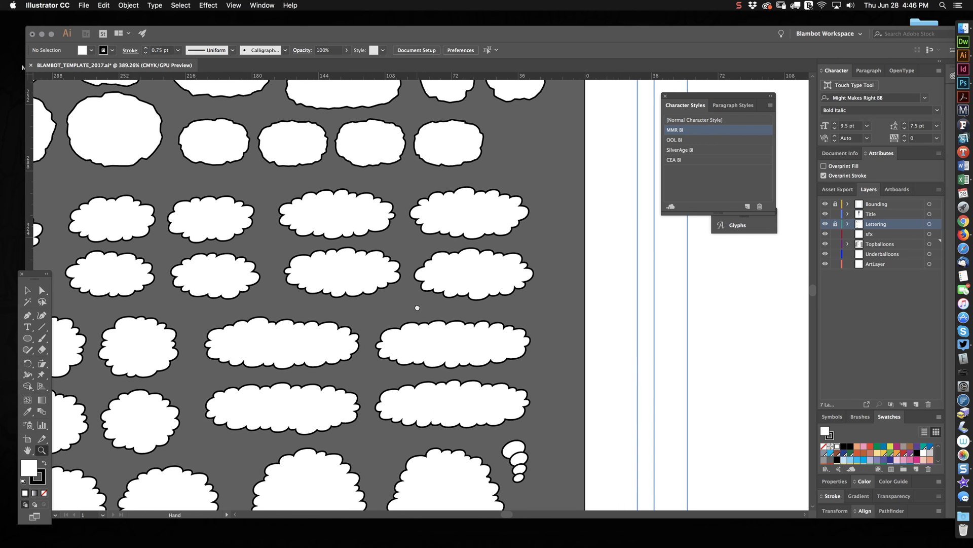
{"action": "scroll", "coordinate": [417, 307], "scroll_direction": "left", "scroll_amount": 10}
{"action": "scroll", "coordinate": [418, 307], "scroll_direction": "down", "scroll_amount": 5}
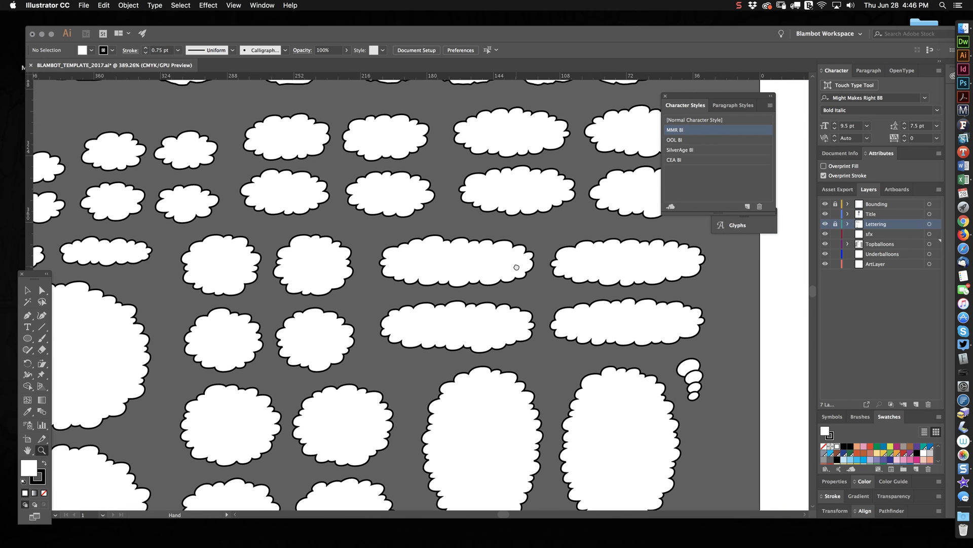
{"action": "left_click_drag", "start_coordinate": [448, 293], "coordinate": [418, 213]}
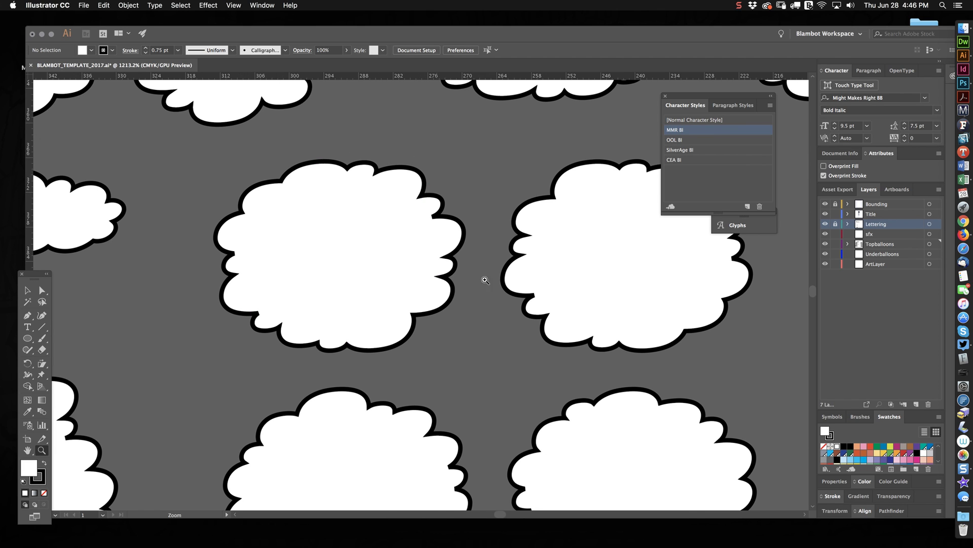
{"action": "left_click_drag", "start_coordinate": [584, 284], "coordinate": [485, 333]}
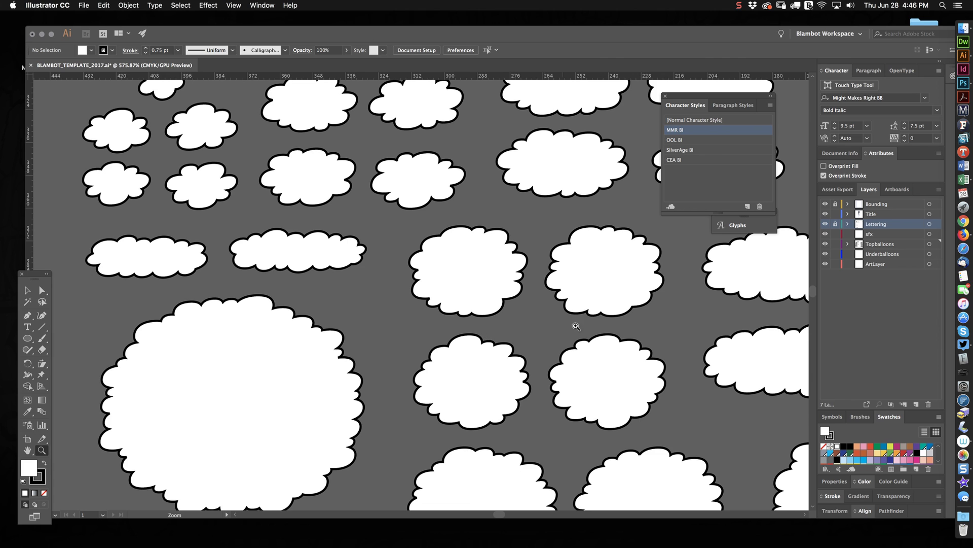
{"action": "left_click_drag", "start_coordinate": [576, 326], "coordinate": [441, 293]}
{"action": "left_click_drag", "start_coordinate": [553, 300], "coordinate": [351, 310]}
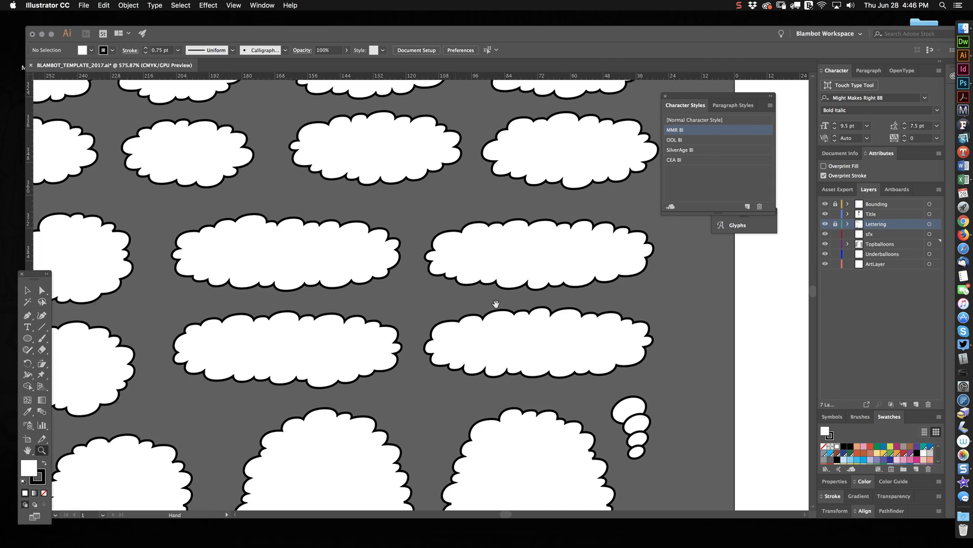
{"action": "scroll", "coordinate": [496, 304], "scroll_direction": "right", "scroll_amount": 8}
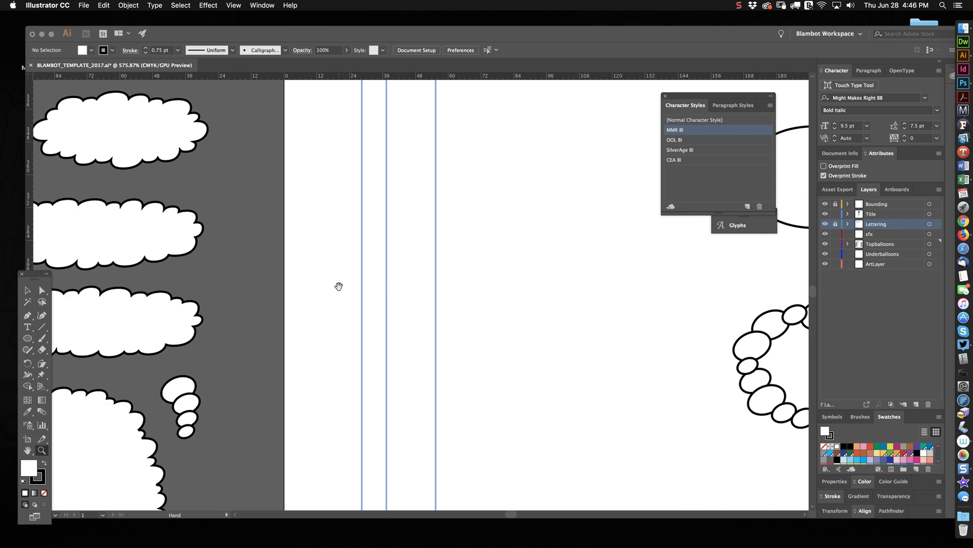
{"action": "scroll", "coordinate": [339, 287], "scroll_direction": "right", "scroll_amount": 10}
{"action": "scroll", "coordinate": [361, 318], "scroll_direction": "up", "scroll_amount": 4}
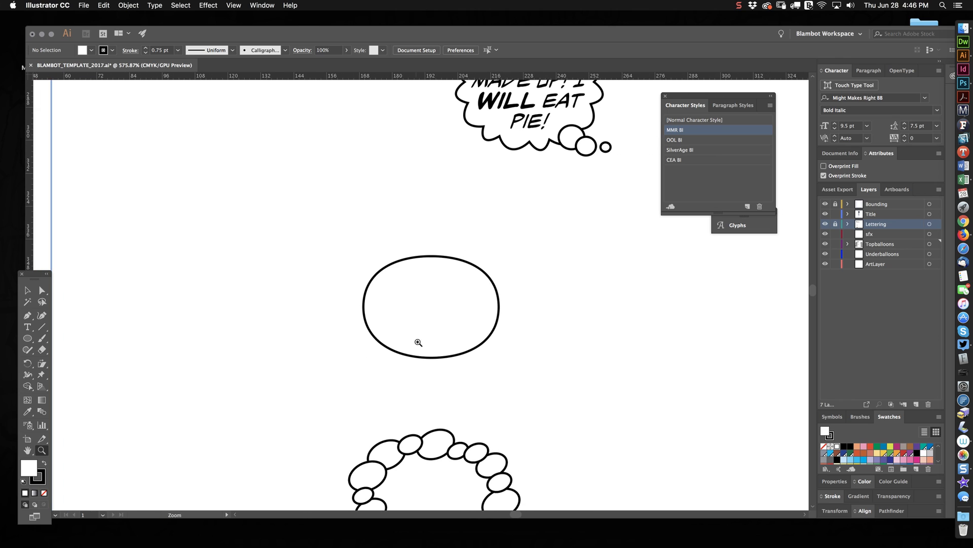
Step: Draw an ellipse about 13.2 × 10.6 pt in the space above the ring of small ellipses
{"action": "left_click", "coordinate": [413, 323]}
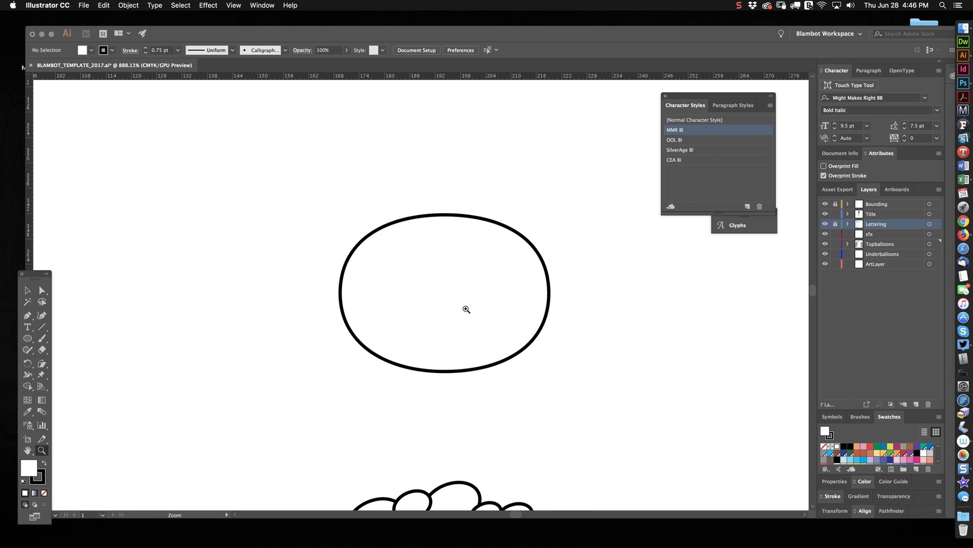
{"action": "scroll", "coordinate": [406, 320], "scroll_direction": "down", "scroll_amount": 2}
{"action": "scroll", "coordinate": [407, 319], "scroll_direction": "right", "scroll_amount": 1}
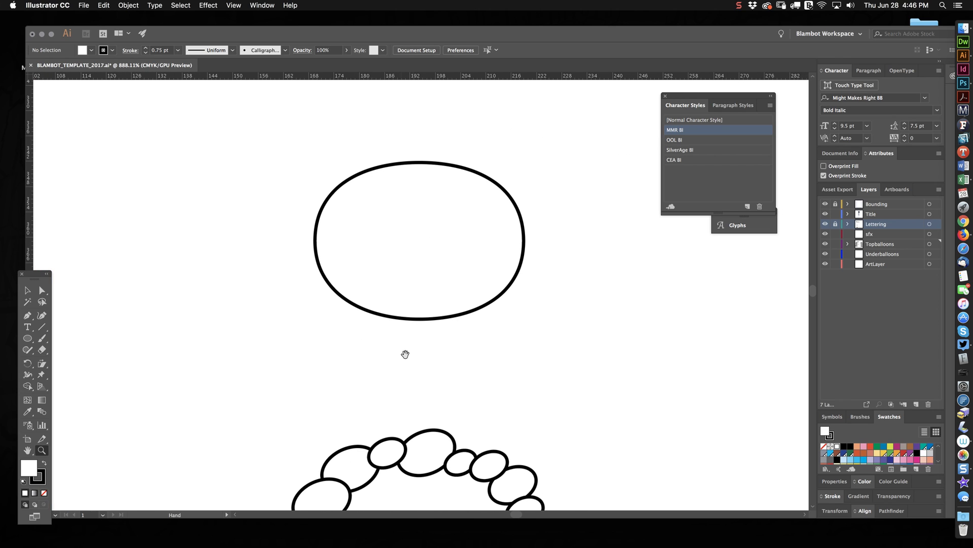
{"action": "key", "text": "v"}
{"action": "scroll", "coordinate": [473, 402], "scroll_direction": "down", "scroll_amount": 5}
{"action": "scroll", "coordinate": [458, 359], "scroll_direction": "right", "scroll_amount": 2}
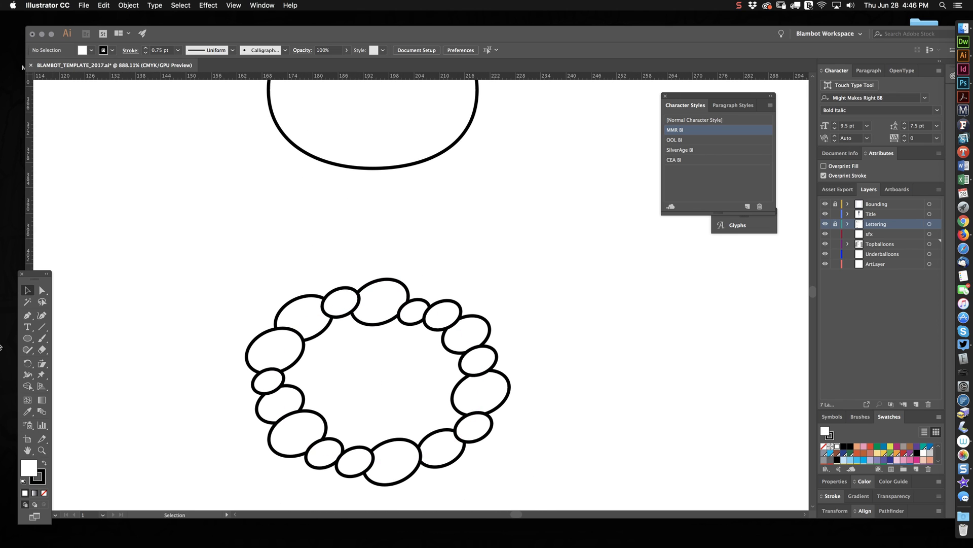
{"action": "left_click", "coordinate": [28, 338]}
{"action": "left_click_drag", "start_coordinate": [245, 196], "coordinate": [301, 240]}
{"action": "key", "text": "v"}
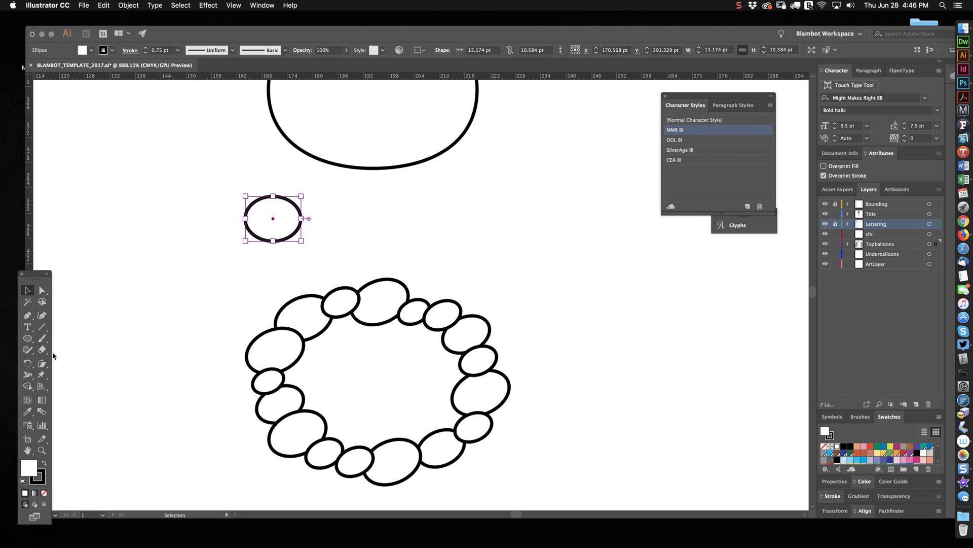
Step: Slant the small ellipse with the Shear tool and move it above the middle of the ellipse ring
{"action": "left_click", "coordinate": [43, 363]}
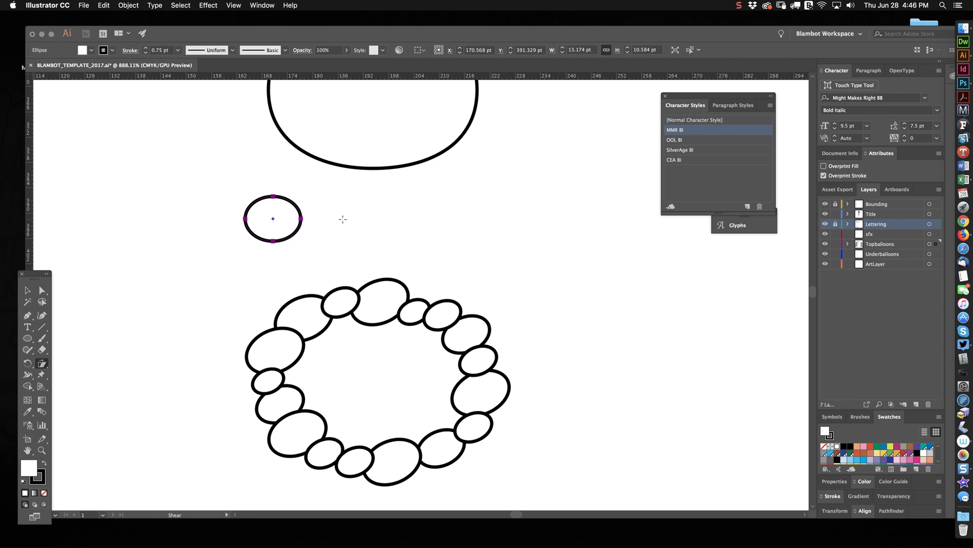
{"action": "left_click_drag", "start_coordinate": [343, 219], "coordinate": [341, 209]}
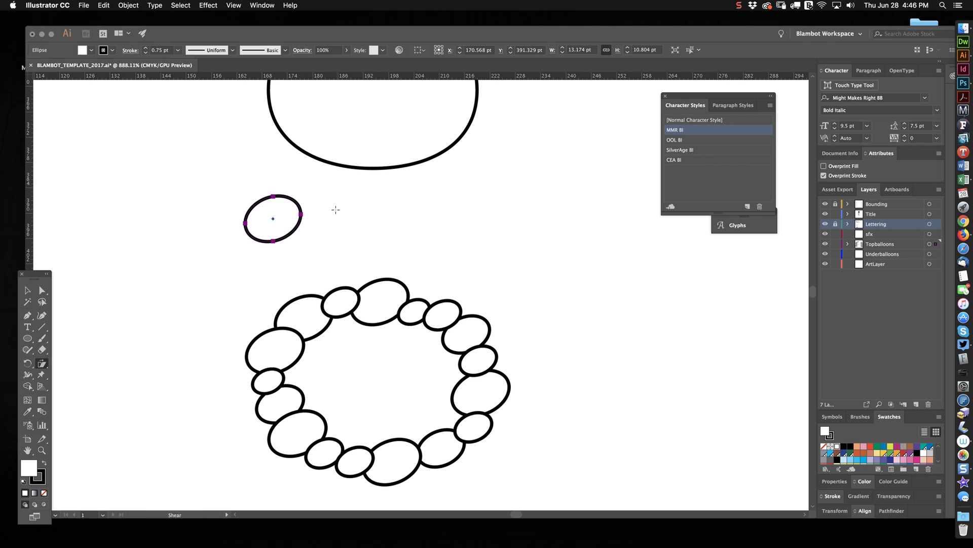
{"action": "key", "text": "v"}
{"action": "left_click_drag", "start_coordinate": [258, 220], "coordinate": [341, 220]}
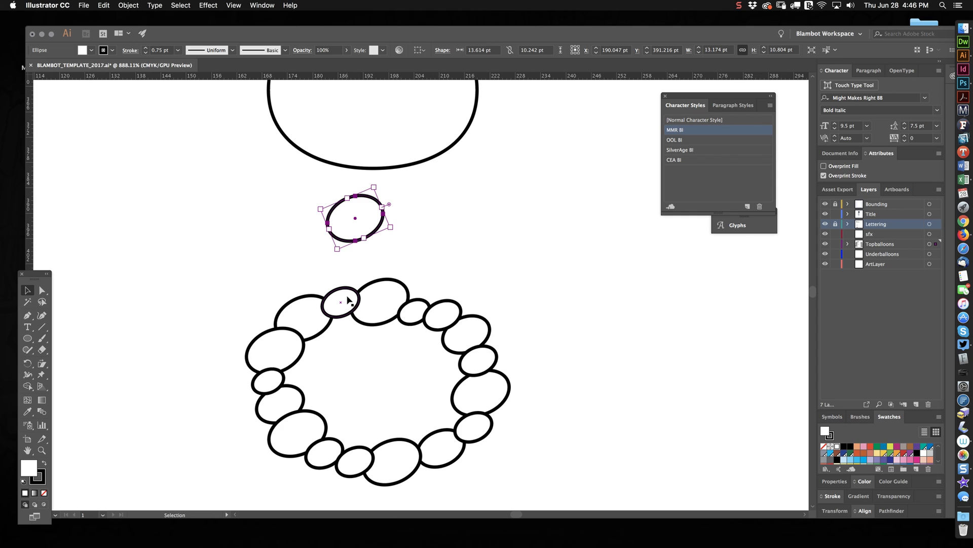
Step: Delete the slanted ellipse above the ring
{"action": "left_click", "coordinate": [423, 361]}
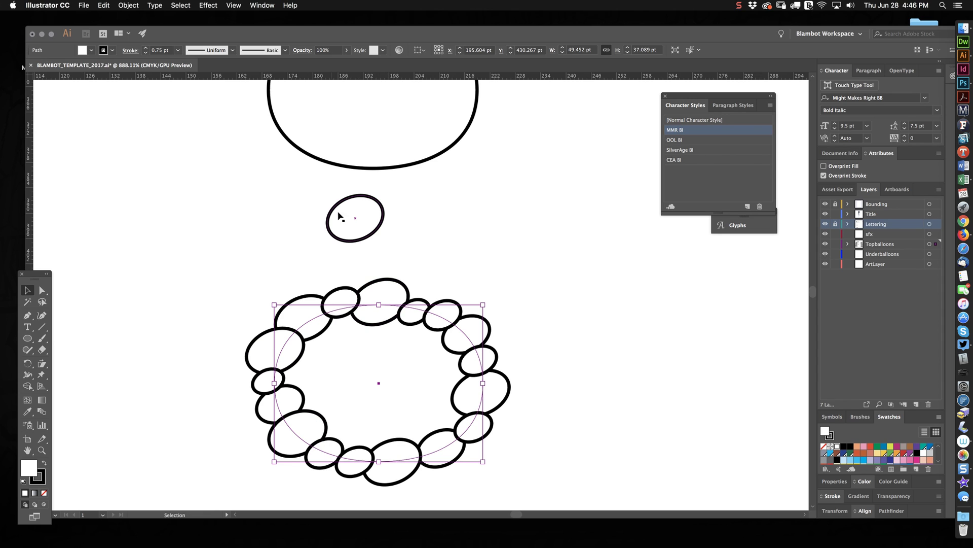
{"action": "left_click", "coordinate": [365, 222]}
{"action": "key", "text": "Delete"}
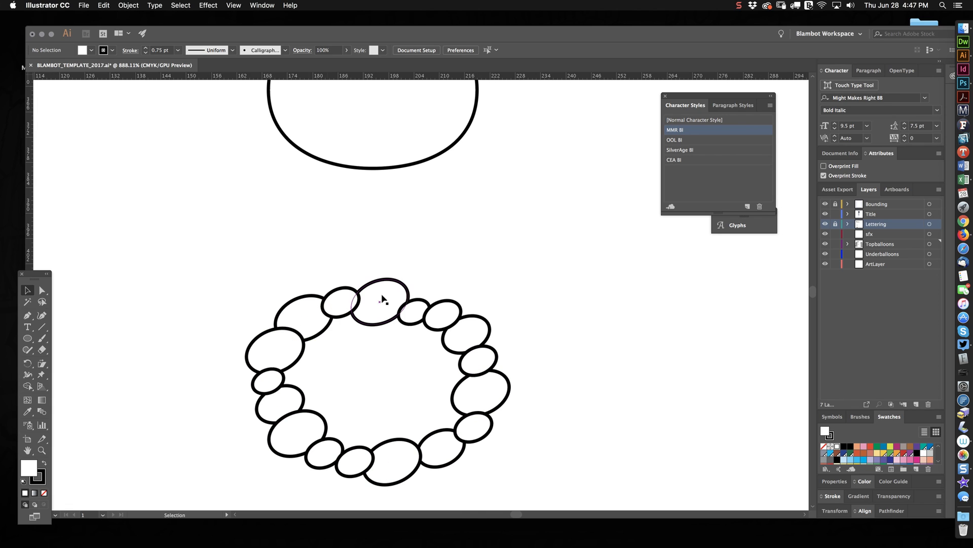
Step: Unite all the ring ellipses and the central oval into a single cloud outline
{"action": "left_click_drag", "start_coordinate": [526, 325], "coordinate": [515, 241]}
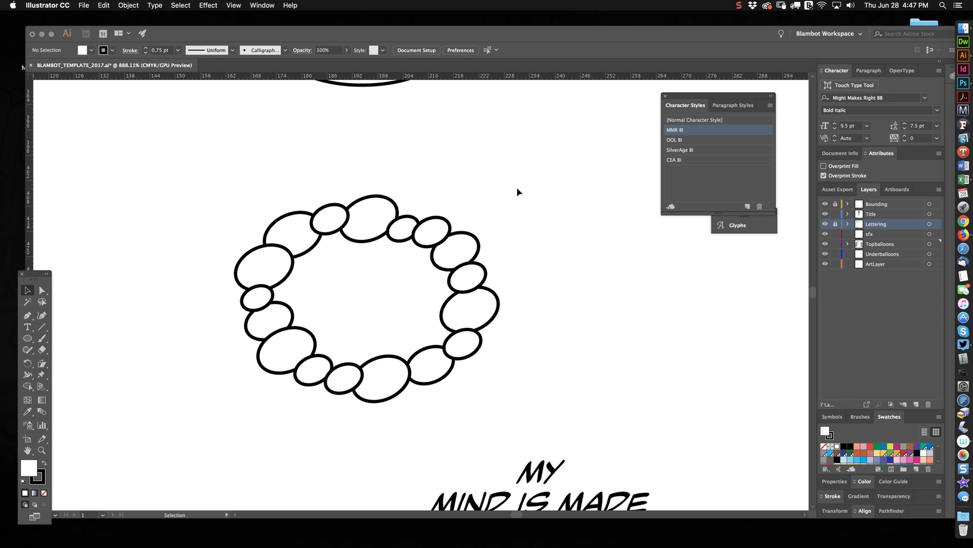
{"action": "left_click_drag", "start_coordinate": [517, 191], "coordinate": [223, 394]}
{"action": "scroll", "coordinate": [218, 398], "scroll_direction": "up", "scroll_amount": 1}
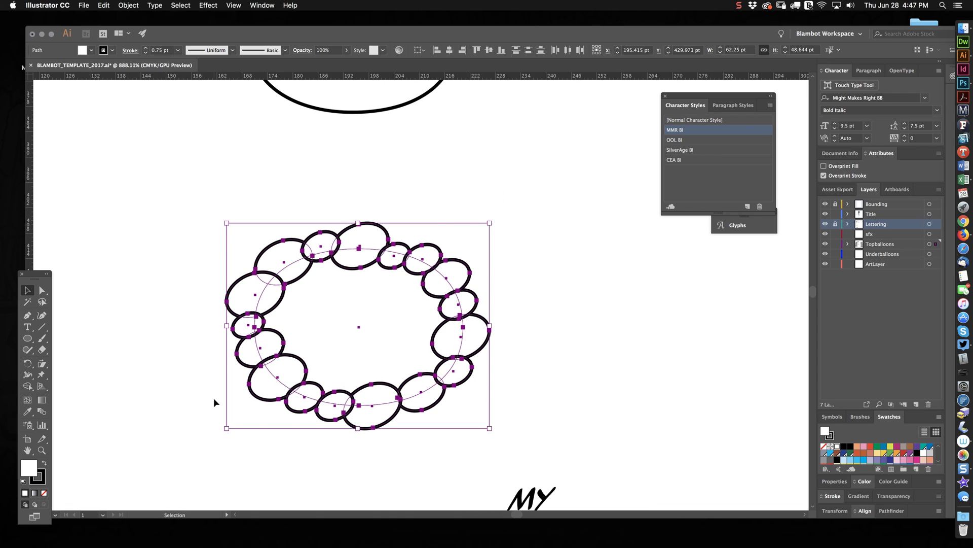
{"action": "key", "text": "super+4"}
{"action": "left_click", "coordinate": [536, 318]}
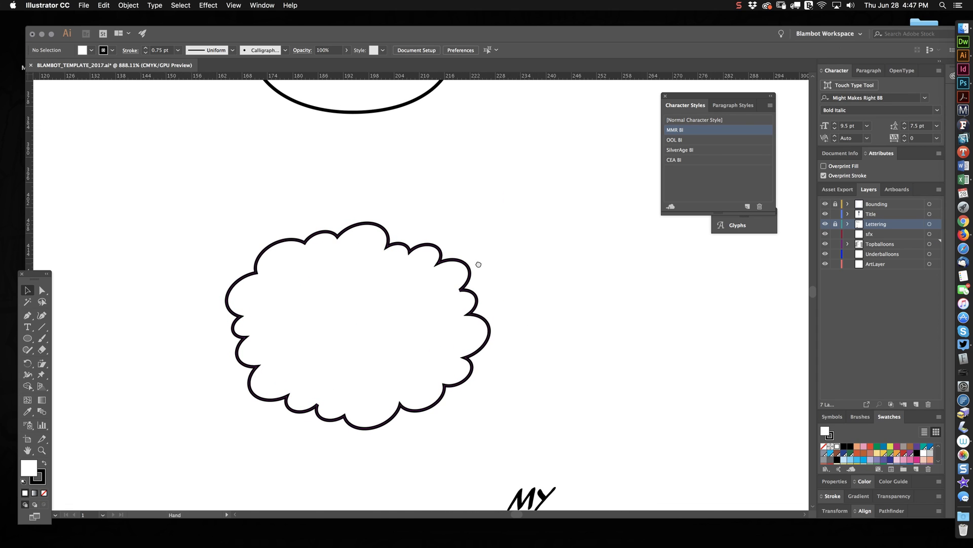
Step: Undo the uniting and copy a small ring ellipse, about 8.7 × 6.9 pt, to the empty space above the ring's upper right
{"action": "scroll", "coordinate": [478, 265], "scroll_direction": "up", "scroll_amount": 2}
{"action": "scroll", "coordinate": [478, 265], "scroll_direction": "right", "scroll_amount": 2}
{"action": "left_click_drag", "start_coordinate": [130, 338], "coordinate": [399, 252]}
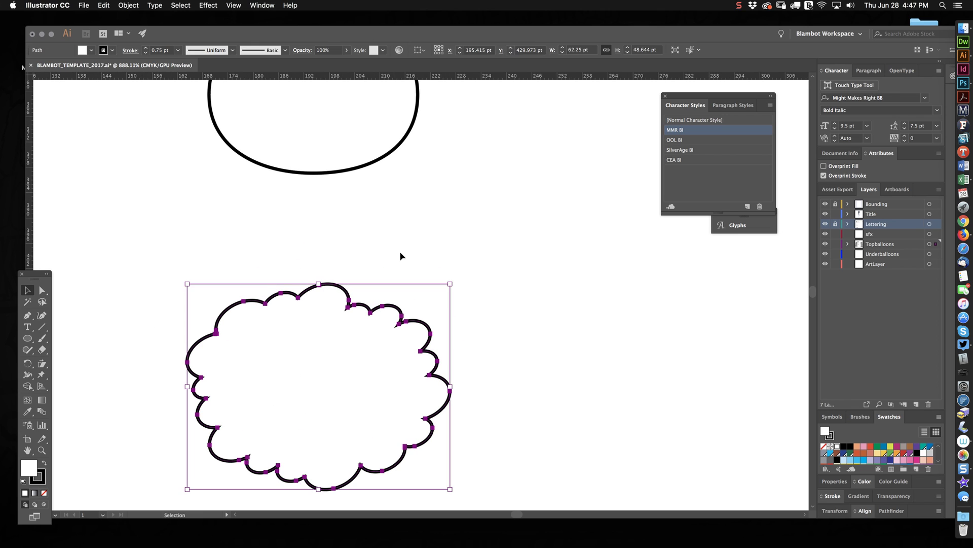
{"action": "key", "text": "super+z"}
{"action": "left_click", "coordinate": [405, 249]}
{"action": "left_click_drag", "start_coordinate": [373, 318], "coordinate": [419, 260]}
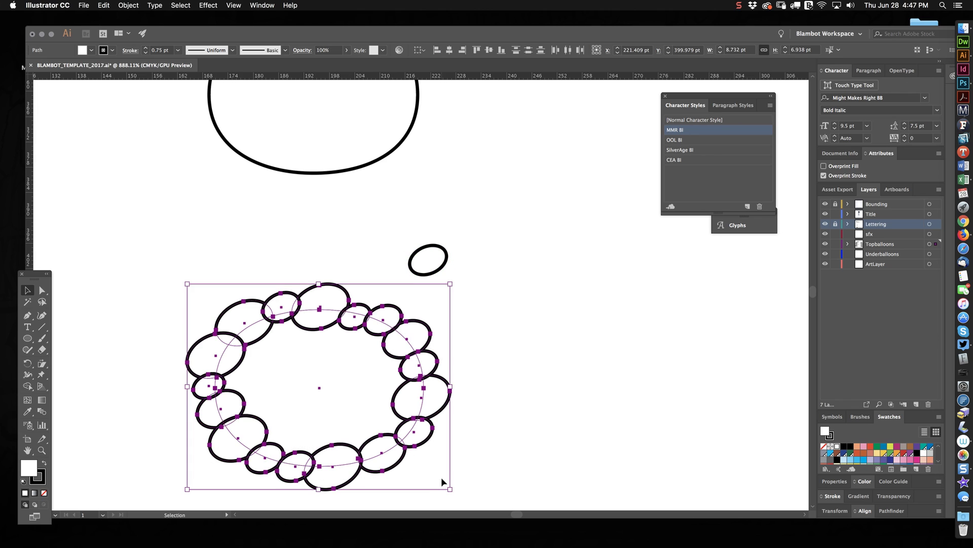
Step: Merge the ring ellipses and central oval into one cloud, leaving the spare ellipse separate
{"action": "key", "text": "super+4"}
{"action": "left_click", "coordinate": [484, 339]}
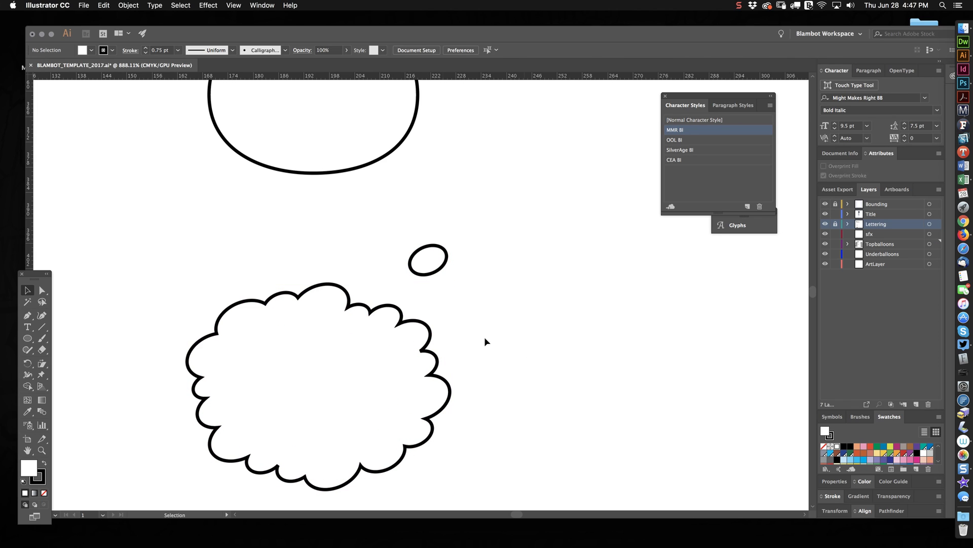
Step: Enlarge the spare ellipse to about 10.5 × 8.3 pt and place it over the cloud's lower-right edge
{"action": "left_click", "coordinate": [431, 261]}
{"action": "left_click_drag", "start_coordinate": [443, 243], "coordinate": [459, 220]}
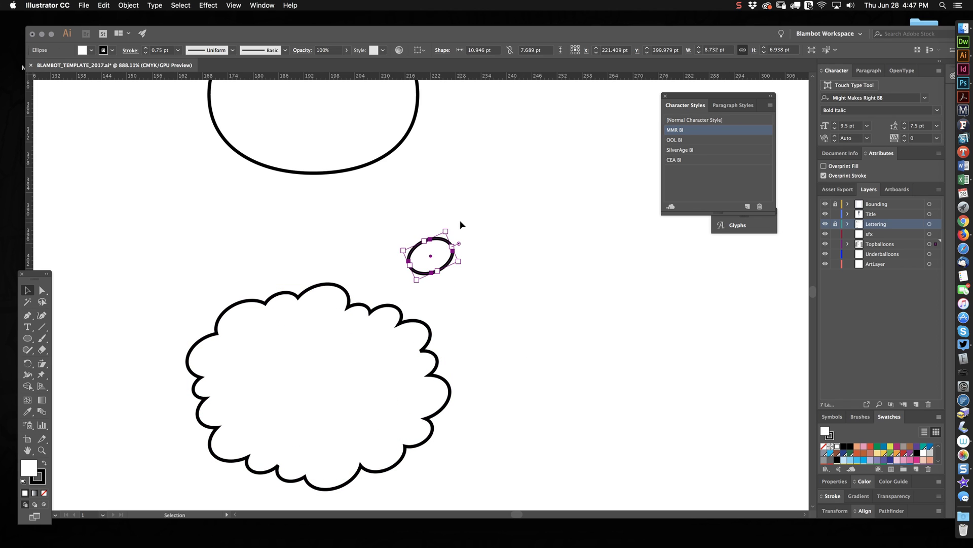
{"action": "left_click", "coordinate": [460, 220]}
{"action": "scroll", "coordinate": [479, 215], "scroll_direction": "down", "scroll_amount": 3}
{"action": "left_click_drag", "start_coordinate": [449, 180], "coordinate": [429, 382]}
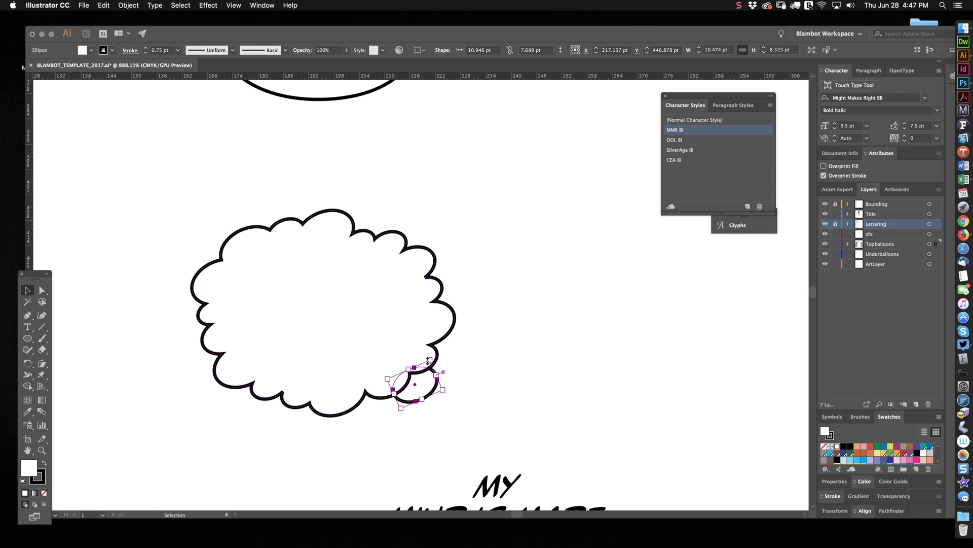
Step: Bring the edge ellipse to the front and add two smaller copies trailing off to its right as the tail
{"action": "key", "text": "shift+super+]"}
{"action": "left_click_drag", "start_coordinate": [436, 374], "coordinate": [493, 378]}
{"action": "left_click", "coordinate": [468, 269]}
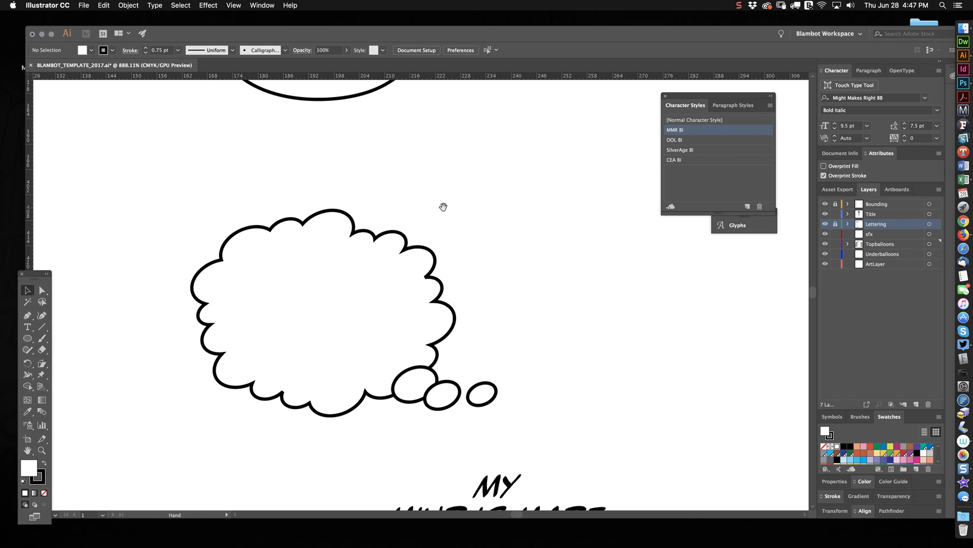
Step: Move the cloud balloon with its tail up beside the lettered thought balloon
{"action": "left_click_drag", "start_coordinate": [443, 206], "coordinate": [446, 273]}
{"action": "left_click_drag", "start_coordinate": [480, 236], "coordinate": [430, 301]}
{"action": "left_click_drag", "start_coordinate": [451, 254], "coordinate": [413, 307]}
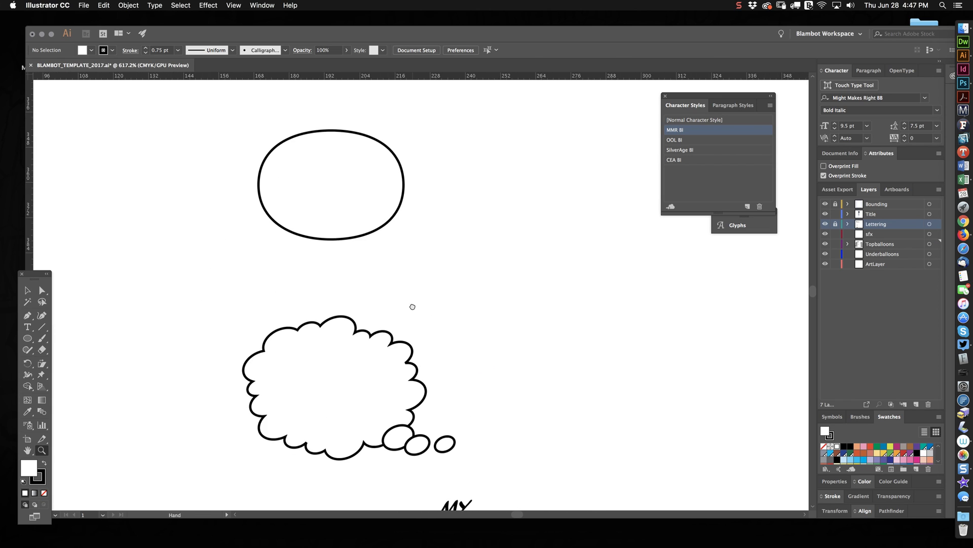
{"action": "key", "text": "v"}
{"action": "left_click_drag", "start_coordinate": [222, 339], "coordinate": [481, 465]}
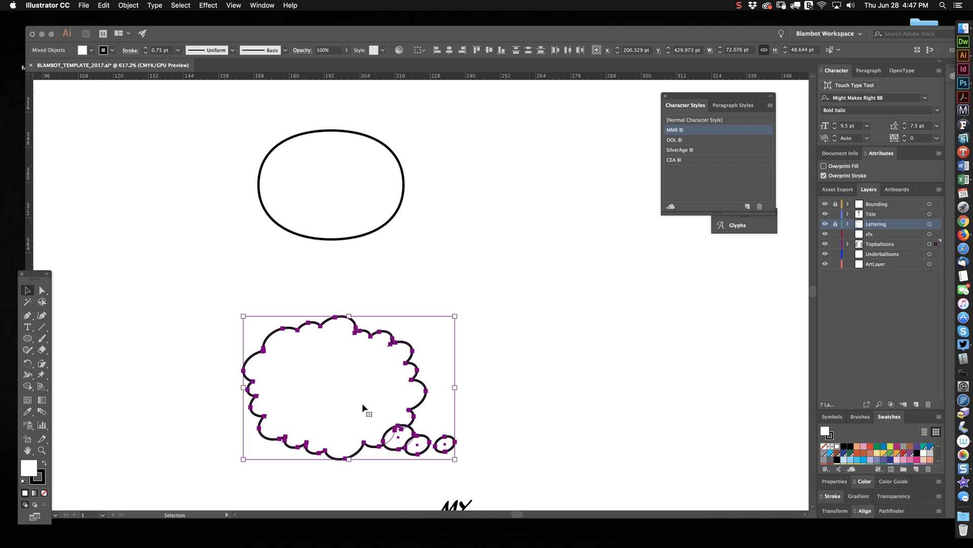
{"action": "left_click_drag", "start_coordinate": [362, 402], "coordinate": [540, 195]}
{"action": "mouse_move", "coordinate": [526, 230]}
{"action": "left_mouse_down"}
{"action": "mouse_move", "coordinate": [444, 483]}
{"action": "mouse_move", "coordinate": [556, 213]}
{"action": "mouse_move", "coordinate": [533, 232]}
{"action": "left_mouse_up"}
{"action": "left_click_drag", "start_coordinate": [500, 395], "coordinate": [343, 492]}
{"action": "left_click", "coordinate": [337, 474]}
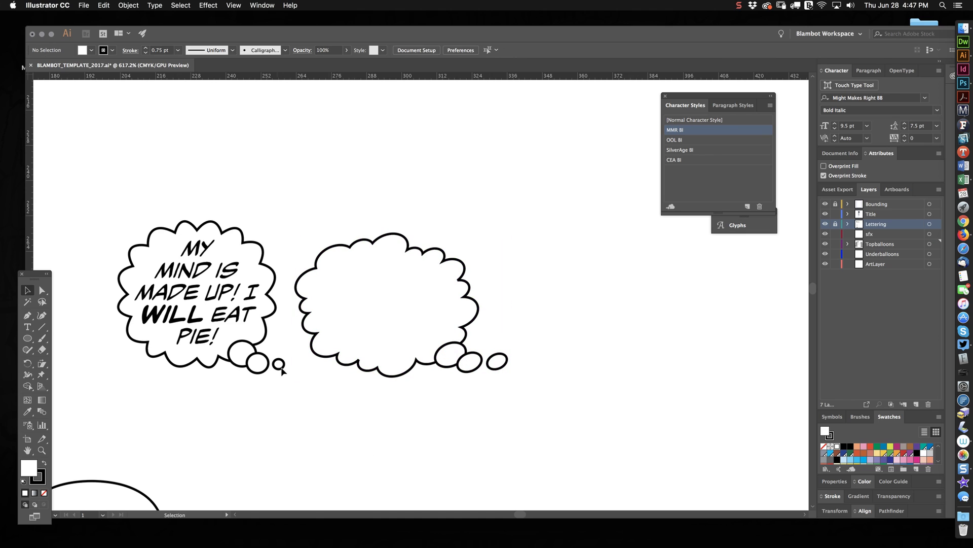
{"action": "left_click_drag", "start_coordinate": [234, 313], "coordinate": [363, 326]}
{"action": "key", "text": "super+z"}
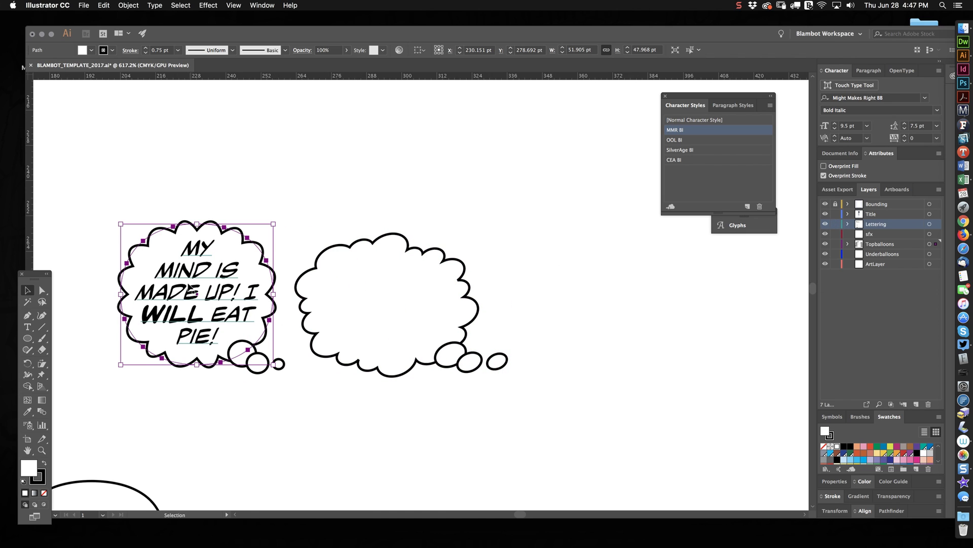
{"action": "left_click_drag", "start_coordinate": [214, 298], "coordinate": [408, 310]}
{"action": "left_click", "coordinate": [527, 221]}
{"action": "key", "text": "super+z"}
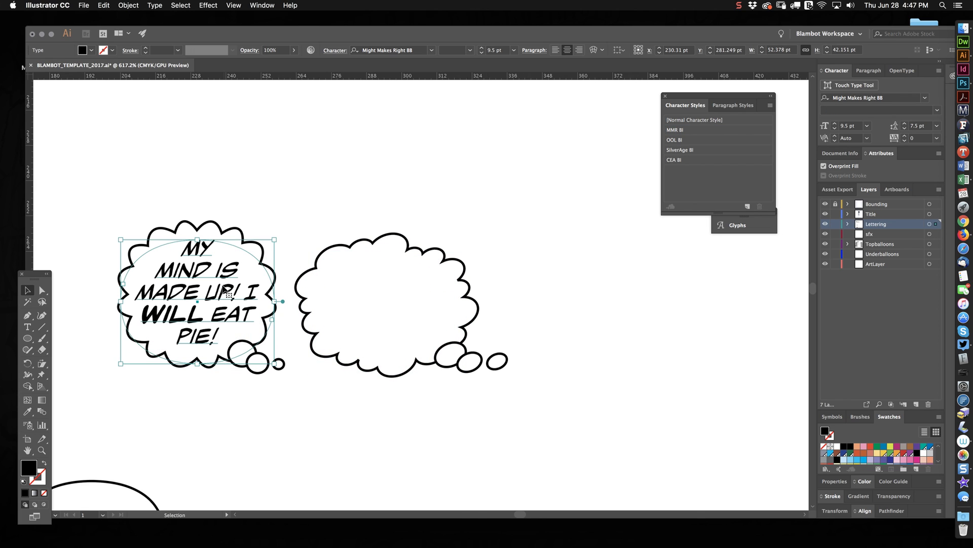
Step: Copy the lettering into the empty cloud balloon and resize the cloud around it to about 60.6 × 49.5 pt
{"action": "left_click_drag", "start_coordinate": [225, 290], "coordinate": [413, 298]}
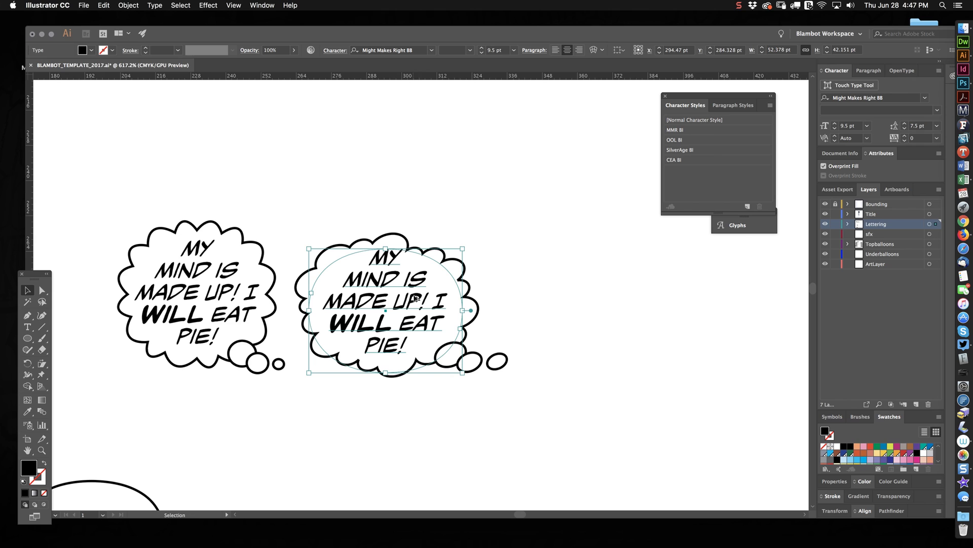
{"action": "left_click", "coordinate": [463, 259]}
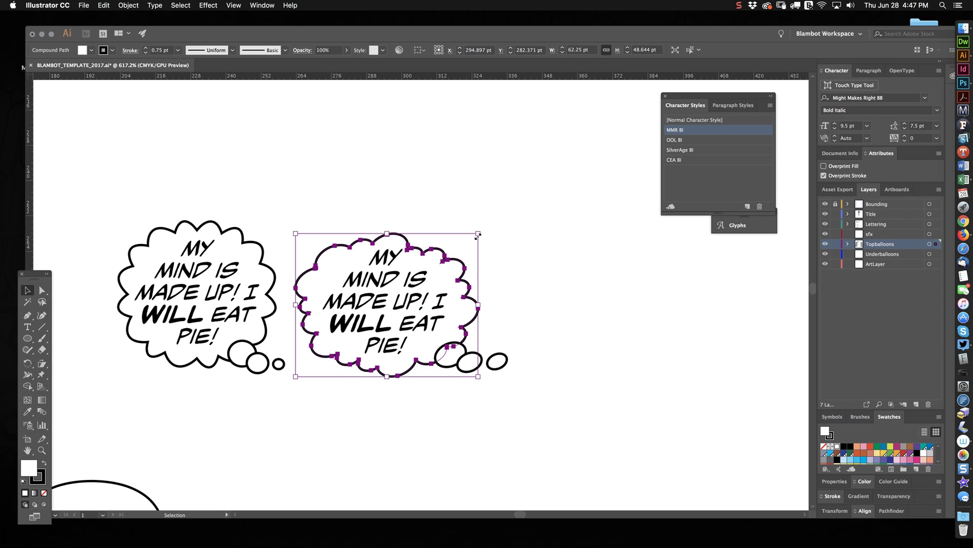
{"action": "left_click_drag", "start_coordinate": [478, 235], "coordinate": [479, 230]}
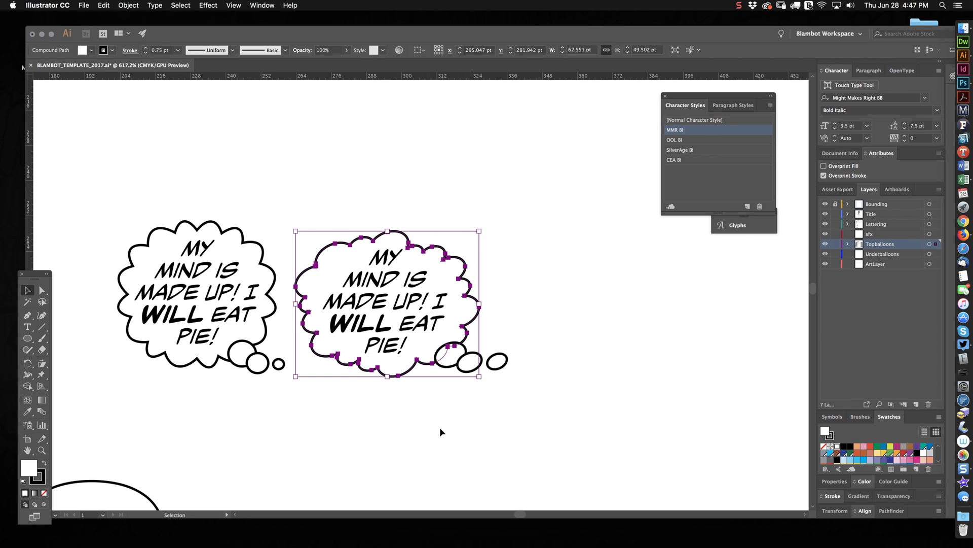
{"action": "left_click_drag", "start_coordinate": [479, 304], "coordinate": [473, 305]}
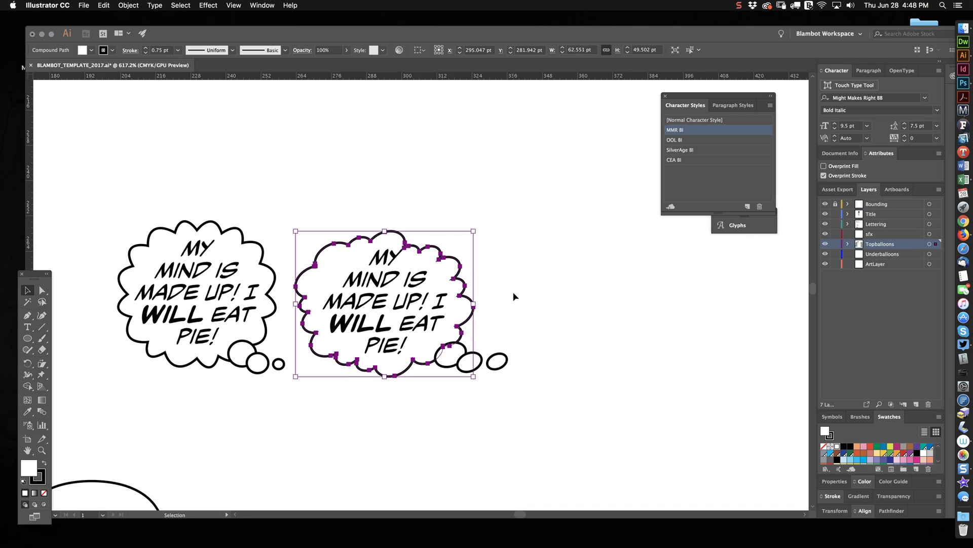
Step: Shift the three tail ellipses slightly up and left, closer to the resized cloud
{"action": "left_click", "coordinate": [513, 292]}
{"action": "left_click_drag", "start_coordinate": [464, 382], "coordinate": [471, 365]}
{"action": "left_click", "coordinate": [526, 371]}
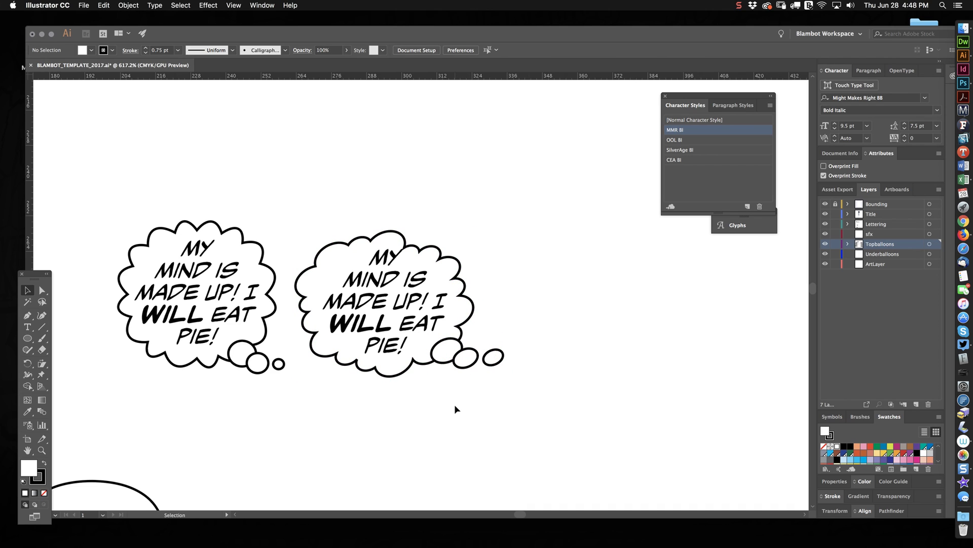
Step: Resize the cloud outline around its lettering to about 63.2 × 48.9 pt
{"action": "left_click_drag", "start_coordinate": [397, 254], "coordinate": [395, 255]}
{"action": "left_click", "coordinate": [430, 247]}
{"action": "key", "text": "a"}
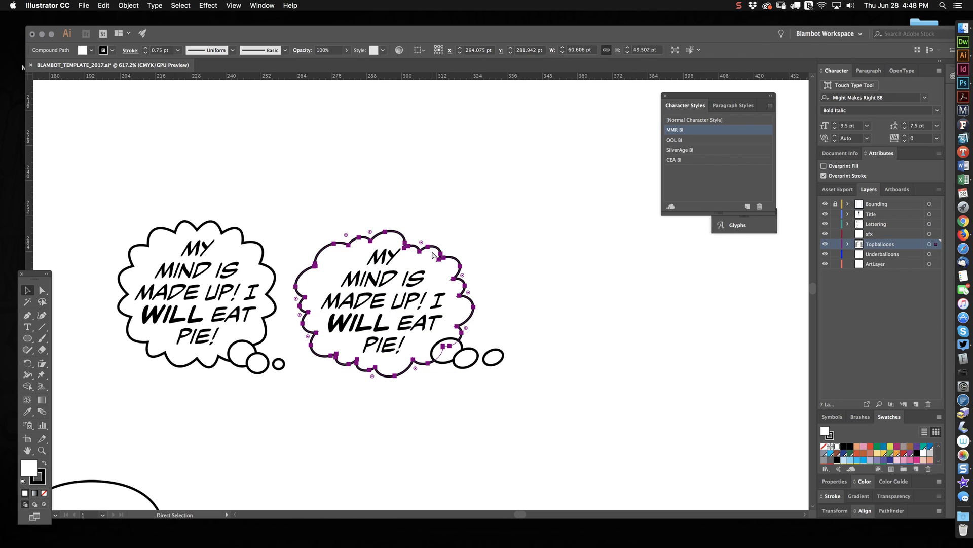
{"action": "key", "text": "v"}
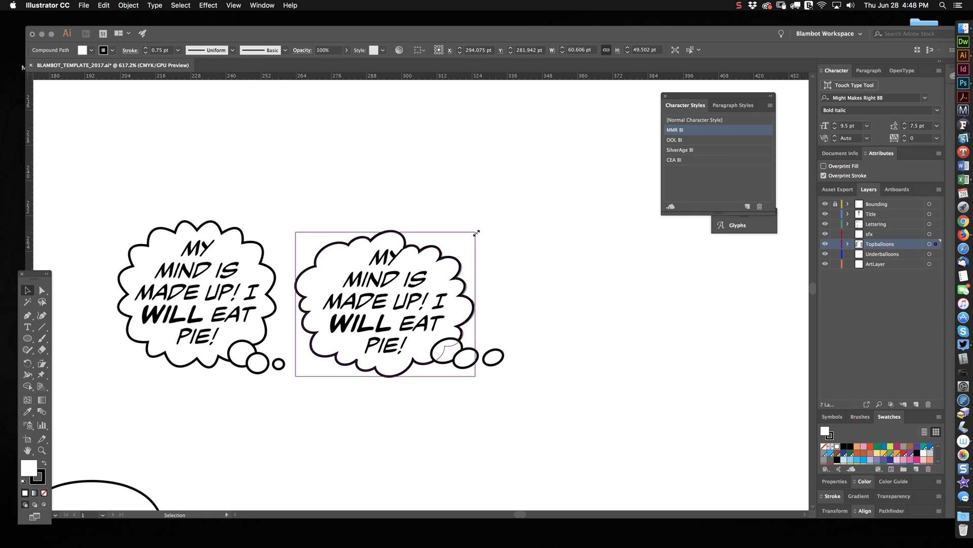
{"action": "left_click_drag", "start_coordinate": [477, 233], "coordinate": [484, 234]}
{"action": "left_click", "coordinate": [480, 211]}
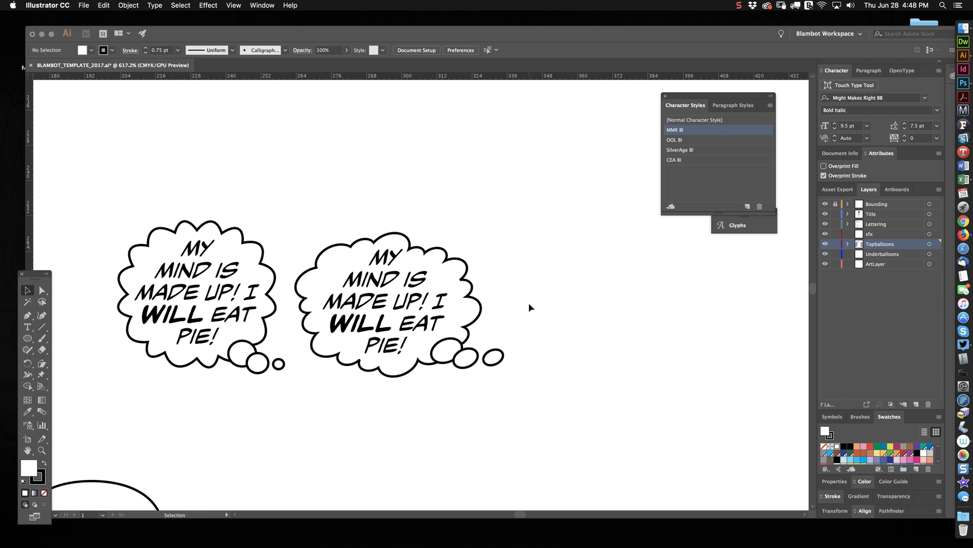
{"action": "left_click", "coordinate": [457, 253]}
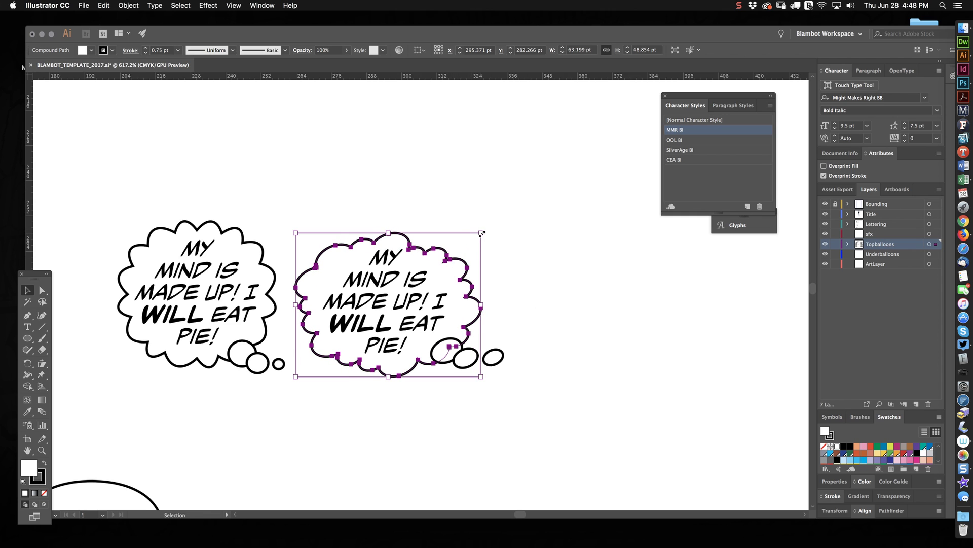
{"action": "left_click", "coordinate": [460, 228]}
Step: Delete the original lettered thought balloon and the plain oval balloon below it
{"action": "scroll", "coordinate": [570, 343], "scroll_direction": "down", "scroll_amount": 2}
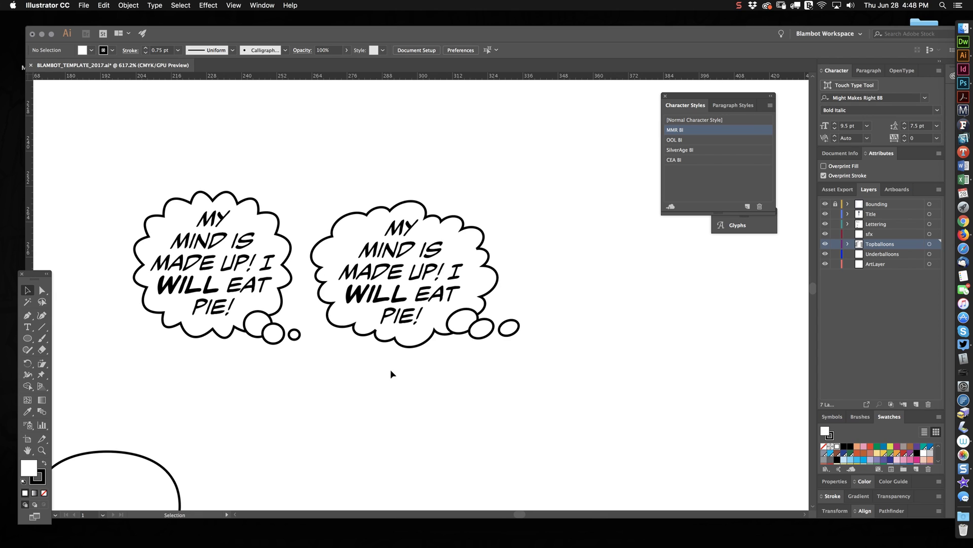
{"action": "left_click_drag", "start_coordinate": [298, 162], "coordinate": [141, 358]}
{"action": "key", "text": "Delete"}
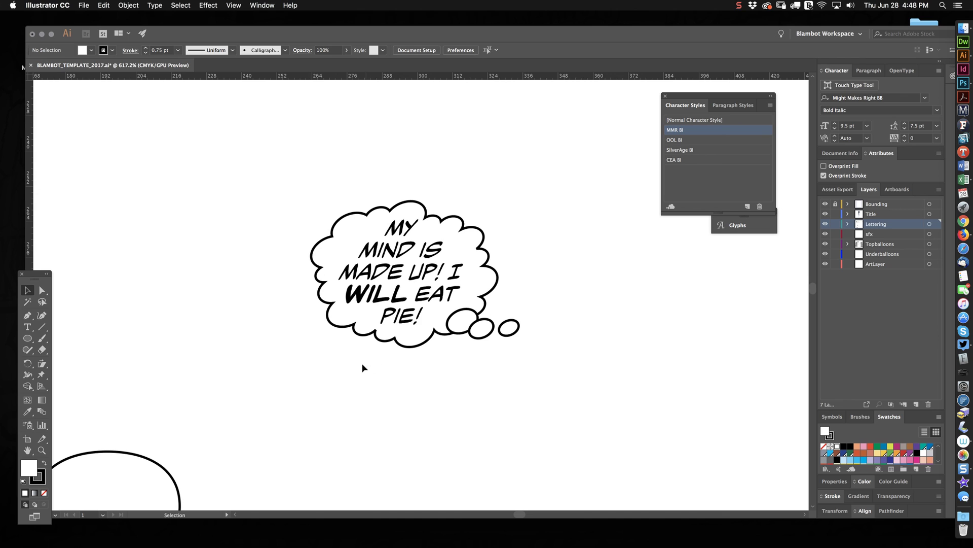
{"action": "left_click", "coordinate": [179, 478]}
{"action": "key", "text": "Delete"}
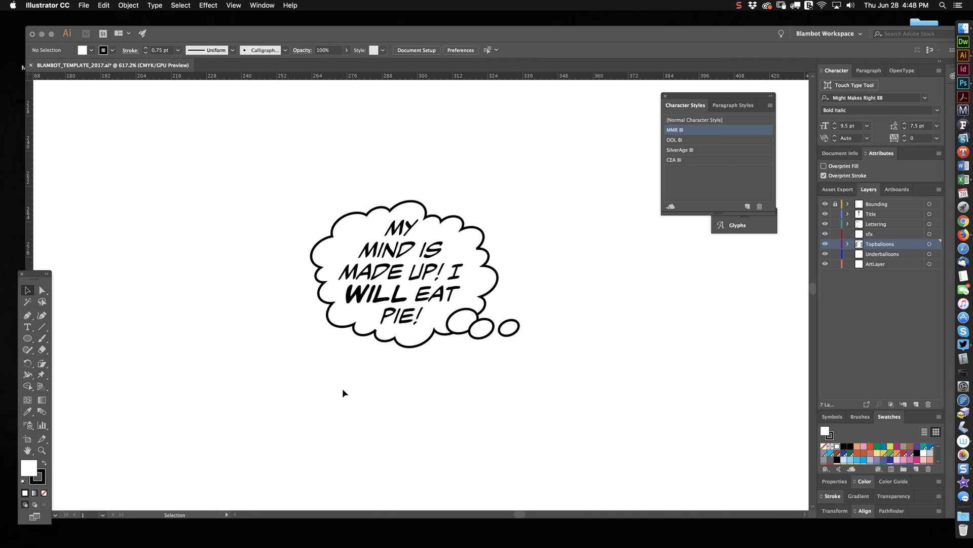
Step: Move the lettered cloud balloon, together with its three tail ellipses, next to the longer lettering block
{"action": "left_click_drag", "start_coordinate": [338, 390], "coordinate": [274, 345]}
{"action": "left_click_drag", "start_coordinate": [227, 145], "coordinate": [492, 303]}
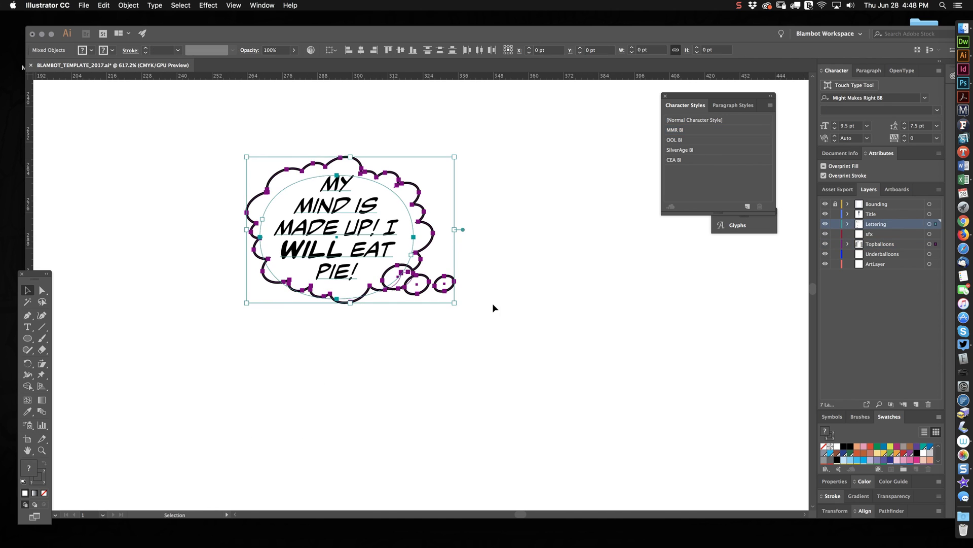
{"action": "left_click_drag", "start_coordinate": [377, 250], "coordinate": [343, 386]}
{"action": "left_click_drag", "start_coordinate": [343, 386], "coordinate": [242, 286]}
{"action": "left_click", "coordinate": [513, 239]}
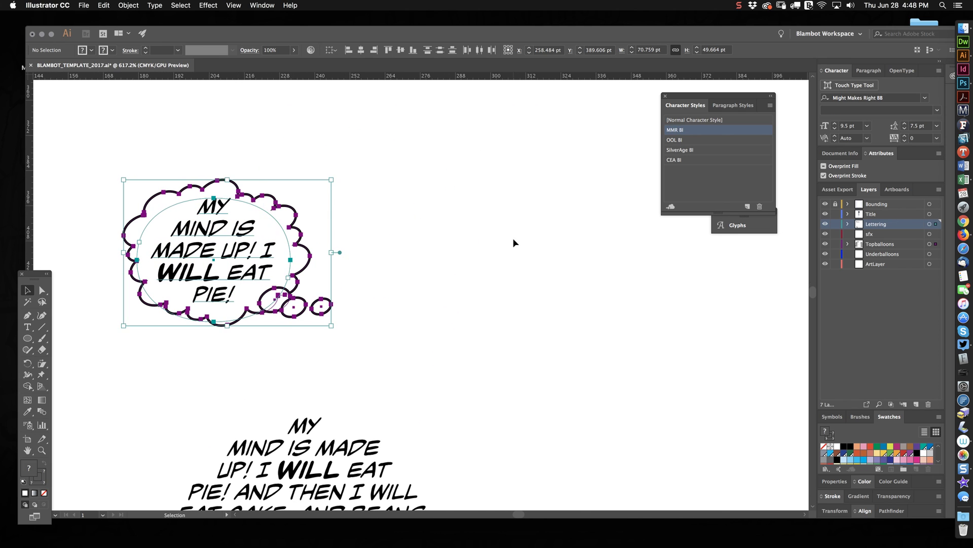
Step: Copy the small balloon's cloud outline onto the longer lettering, enlarge it to about 107.8 × 88.4 pt and center it around the text
{"action": "left_click_drag", "start_coordinate": [383, 449], "coordinate": [536, 248]}
{"action": "left_click", "coordinate": [442, 160]}
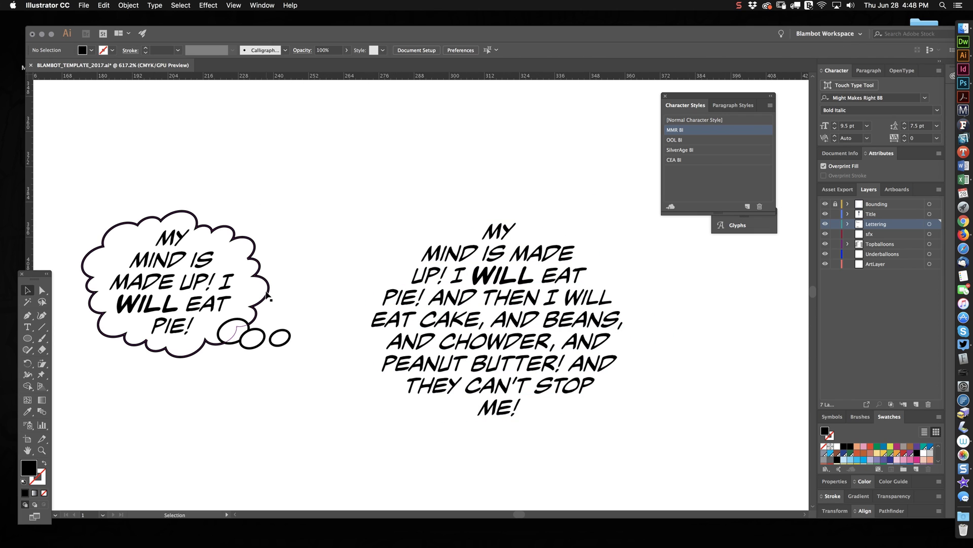
{"action": "left_click_drag", "start_coordinate": [266, 293], "coordinate": [538, 274]}
{"action": "left_click_drag", "start_coordinate": [536, 340], "coordinate": [666, 454]}
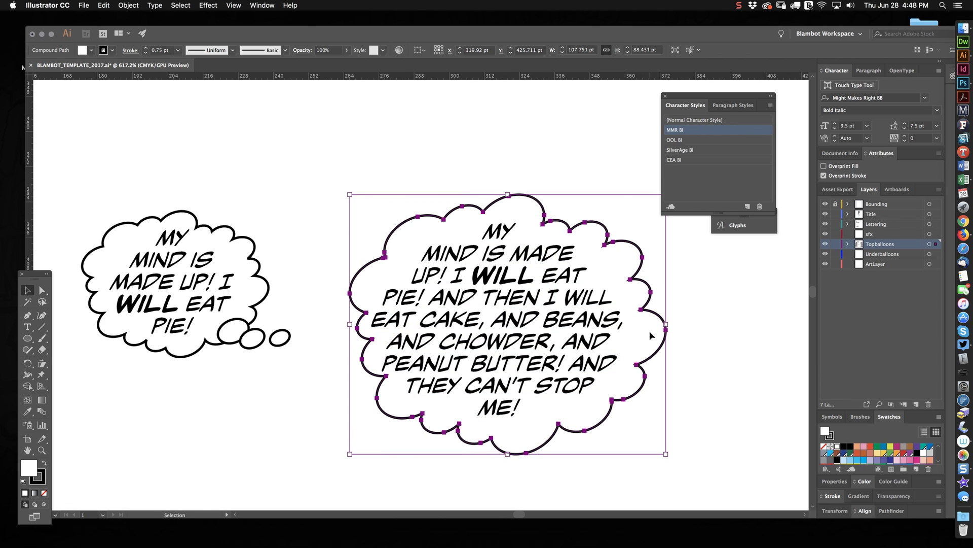
{"action": "left_click_drag", "start_coordinate": [651, 332], "coordinate": [643, 330]}
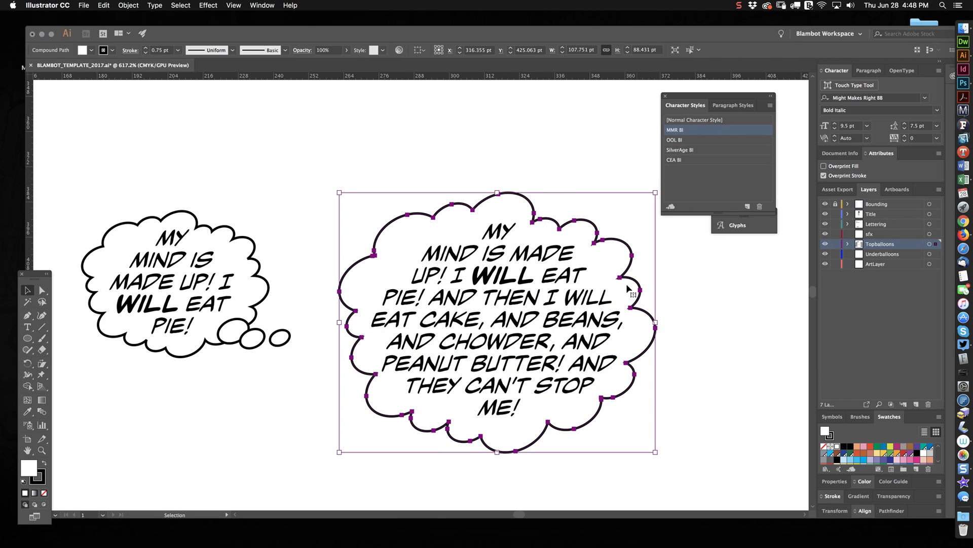
{"action": "left_click", "coordinate": [575, 191]}
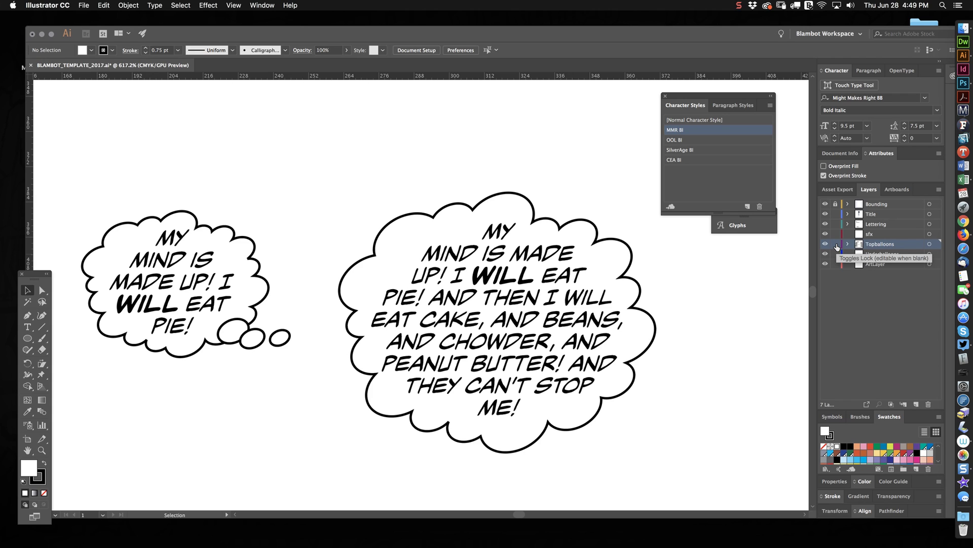
Step: Lock the Lettering layer and check that the large cloud outline can be selected by itself
{"action": "left_click", "coordinate": [836, 224]}
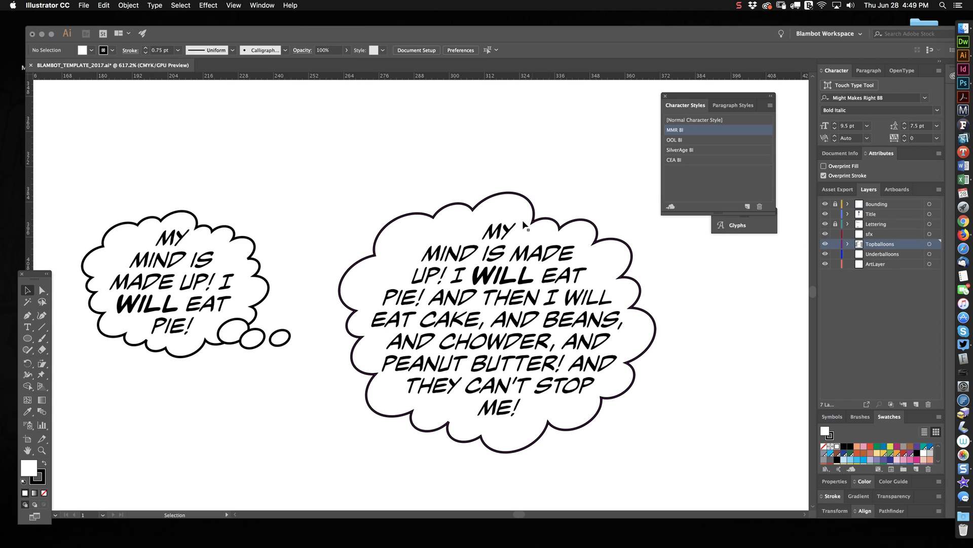
{"action": "left_click", "coordinate": [520, 206]}
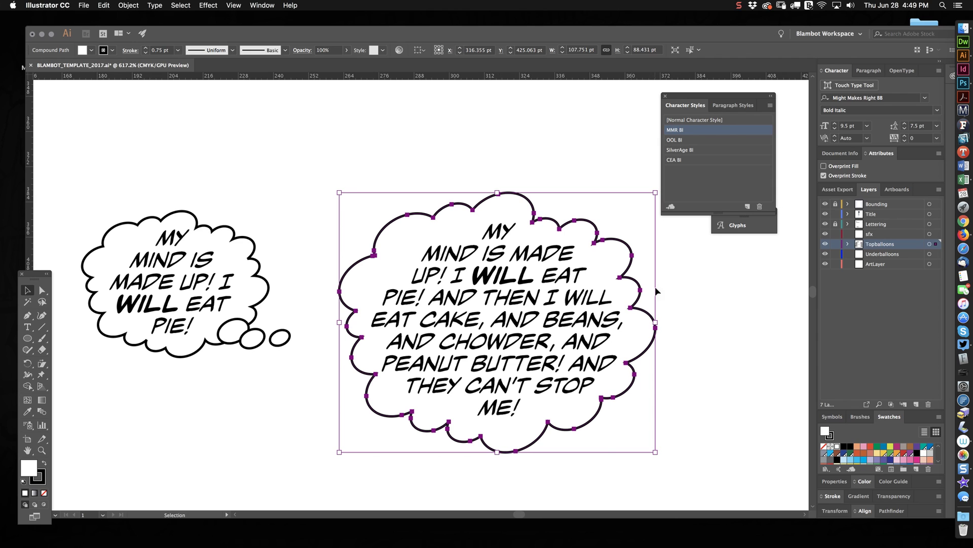
{"action": "left_click", "coordinate": [394, 186]}
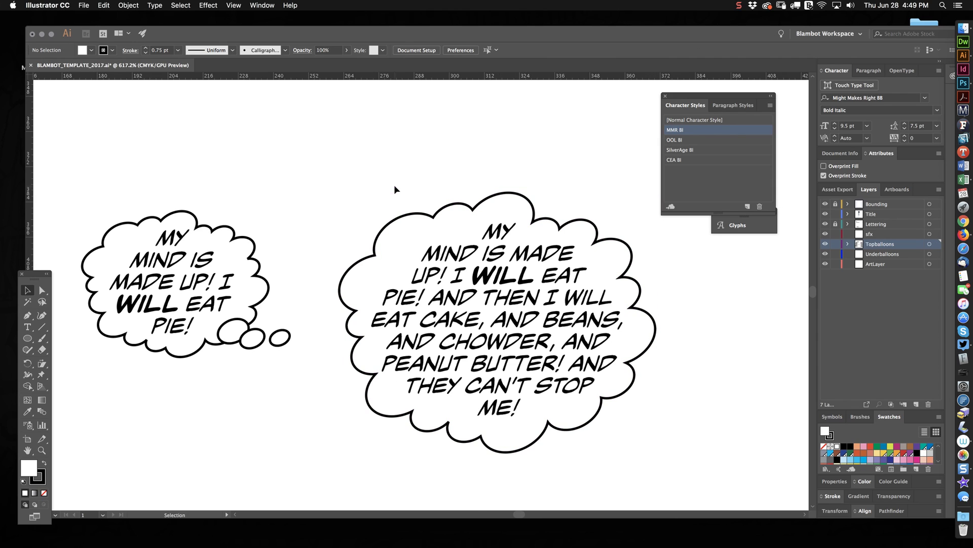
{"action": "left_click", "coordinate": [397, 230]}
{"action": "key", "text": "Delete"}
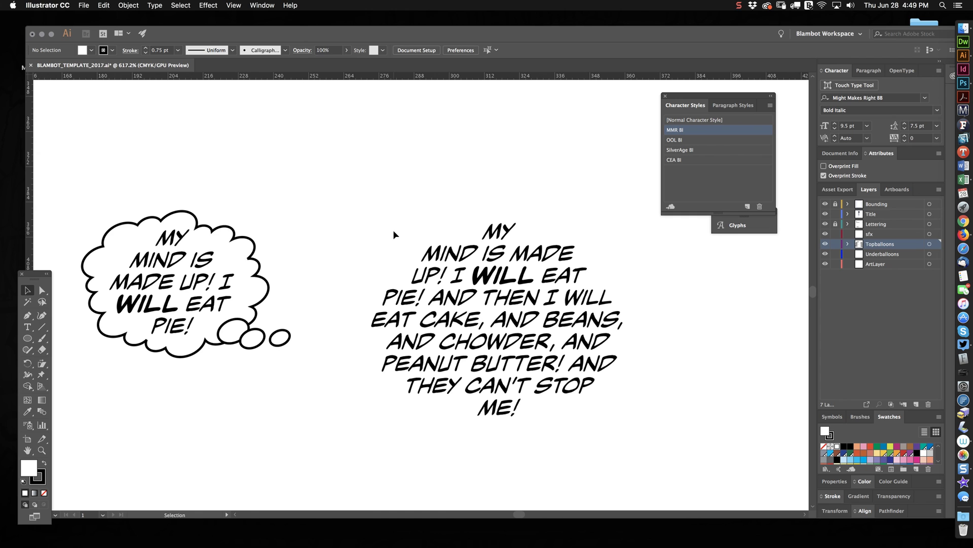
{"action": "key", "text": "cmd+z"}
Step: Bring the large round cloud with many small bumps from the pasteboard onto the longer lettering and delete the enlarged cloud copy there
{"action": "mouse_move", "coordinate": [234, 279]}
{"action": "left_mouse_down"}
{"action": "mouse_move", "coordinate": [353, 257]}
{"action": "mouse_move", "coordinate": [213, 315]}
{"action": "mouse_move", "coordinate": [480, 322]}
{"action": "left_mouse_up"}
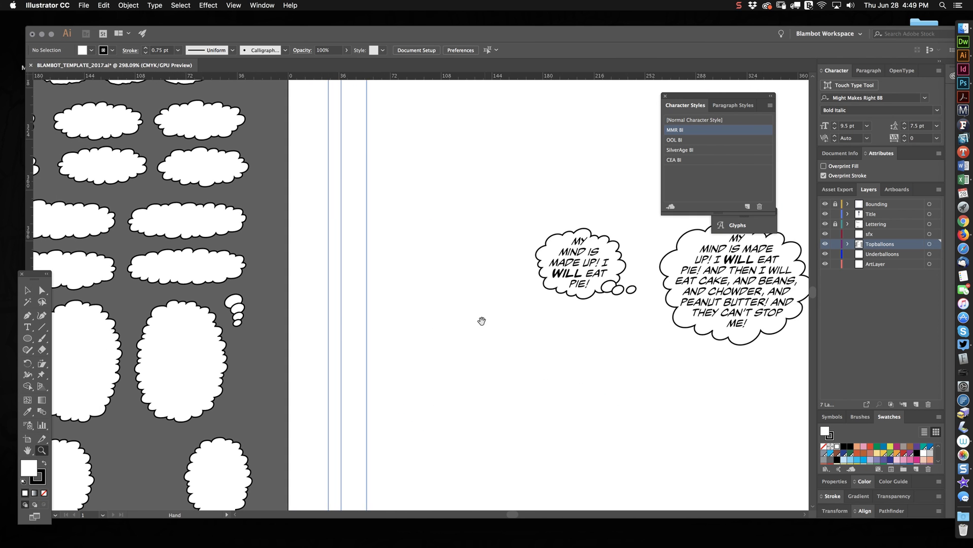
{"action": "left_click_drag", "start_coordinate": [261, 315], "coordinate": [454, 301]}
{"action": "scroll", "coordinate": [453, 301], "scroll_direction": "left", "scroll_amount": 5}
{"action": "key", "text": "v"}
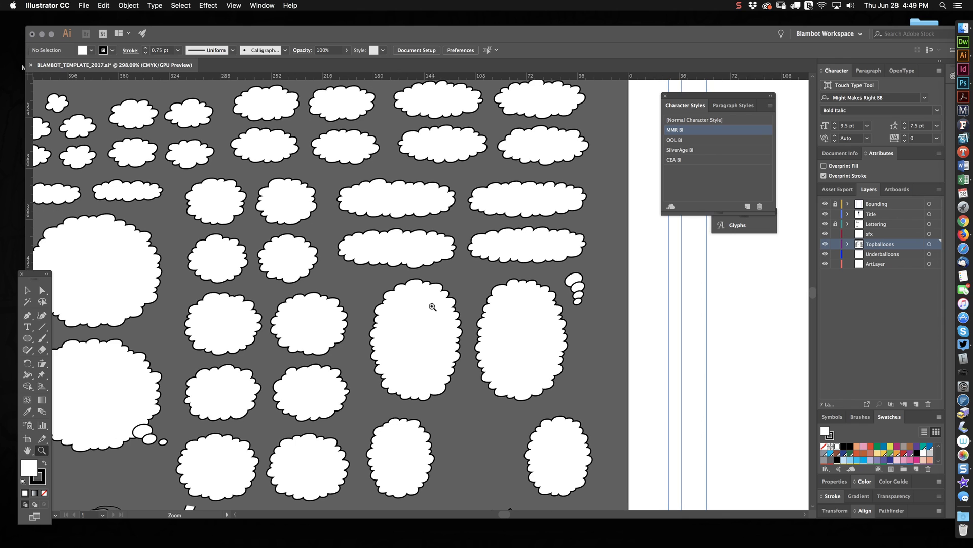
{"action": "left_click_drag", "start_coordinate": [135, 267], "coordinate": [723, 316]}
{"action": "left_click_drag", "start_coordinate": [667, 387], "coordinate": [248, 462]}
{"action": "left_click_drag", "start_coordinate": [304, 419], "coordinate": [679, 351]}
{"action": "left_click", "coordinate": [723, 336]}
{"action": "key", "text": "Delete"}
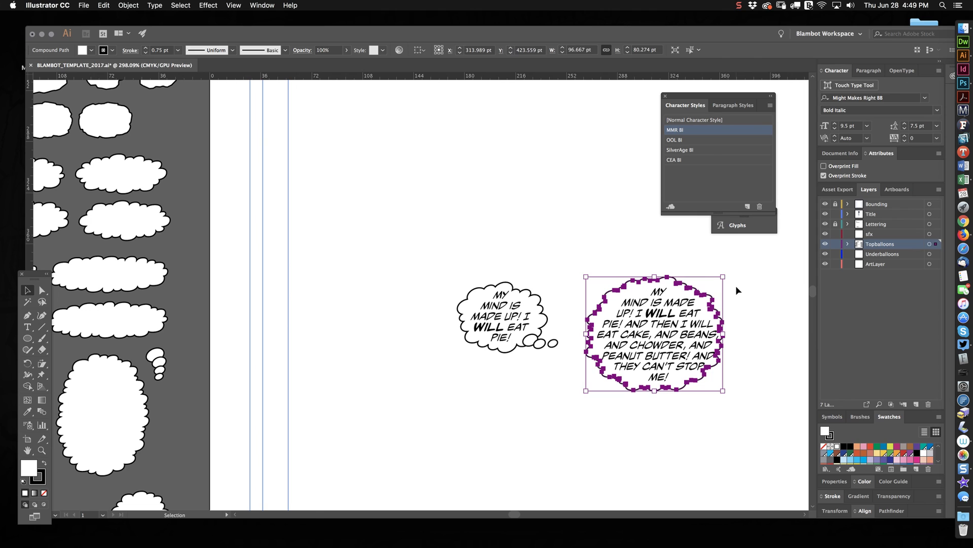
Step: Enlarge the new cloud around the longer lettering to about 104.2 × 83.8 pt
{"action": "left_click_drag", "start_coordinate": [726, 276], "coordinate": [730, 275]}
{"action": "left_click", "coordinate": [760, 275]}
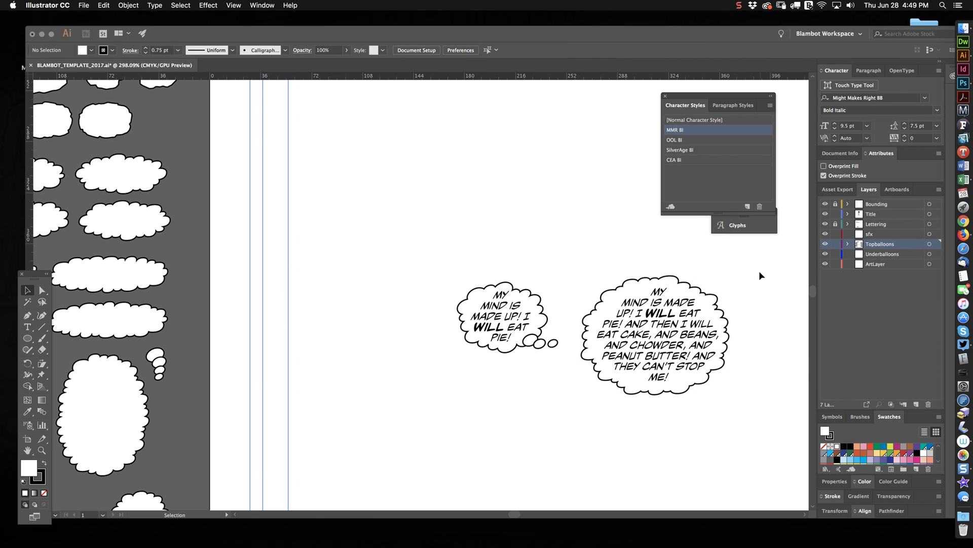
{"action": "left_click", "coordinate": [729, 349]}
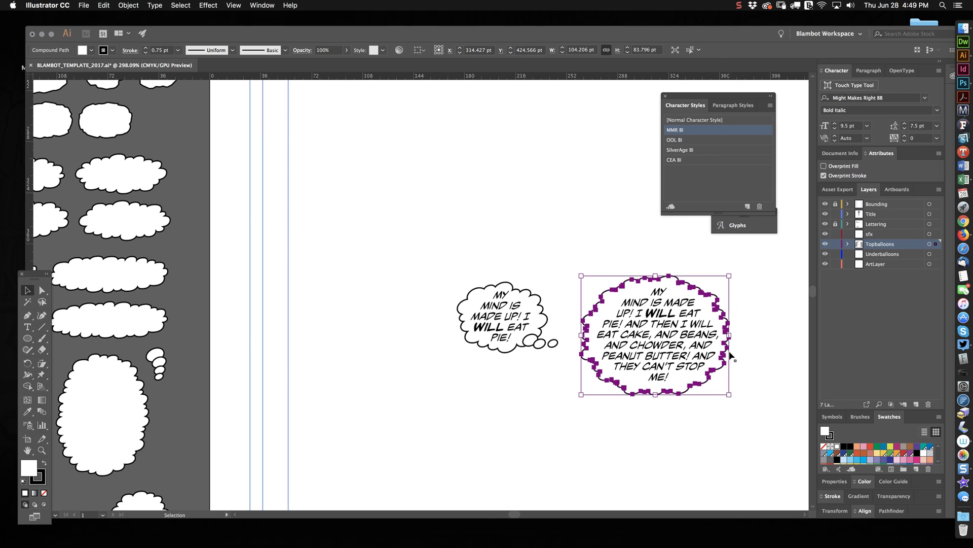
{"action": "left_click", "coordinate": [736, 404]}
Step: Reduce the new cloud's height slightly by raising its bottom edge toward the last line of lettering
{"action": "scroll", "coordinate": [608, 381], "scroll_direction": "right", "scroll_amount": 5}
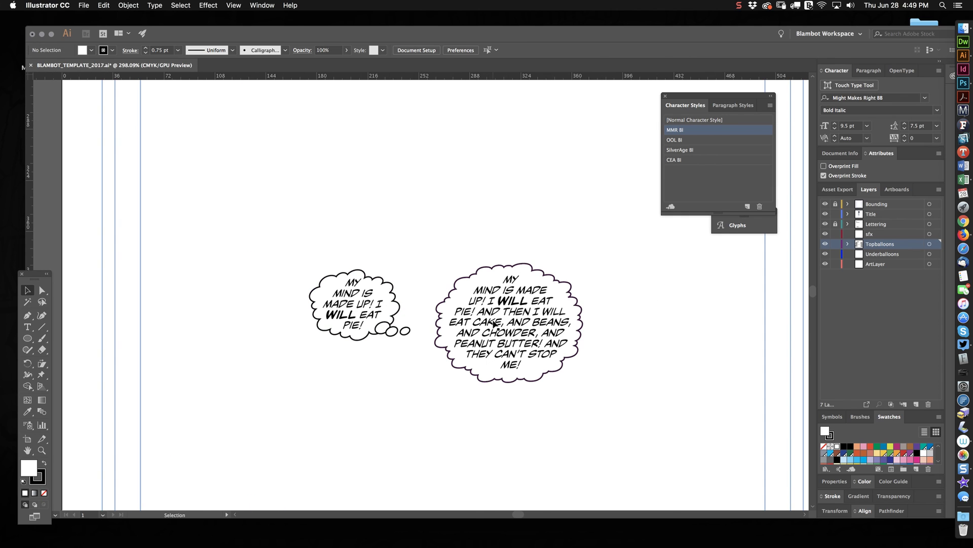
{"action": "left_click", "coordinate": [509, 381]}
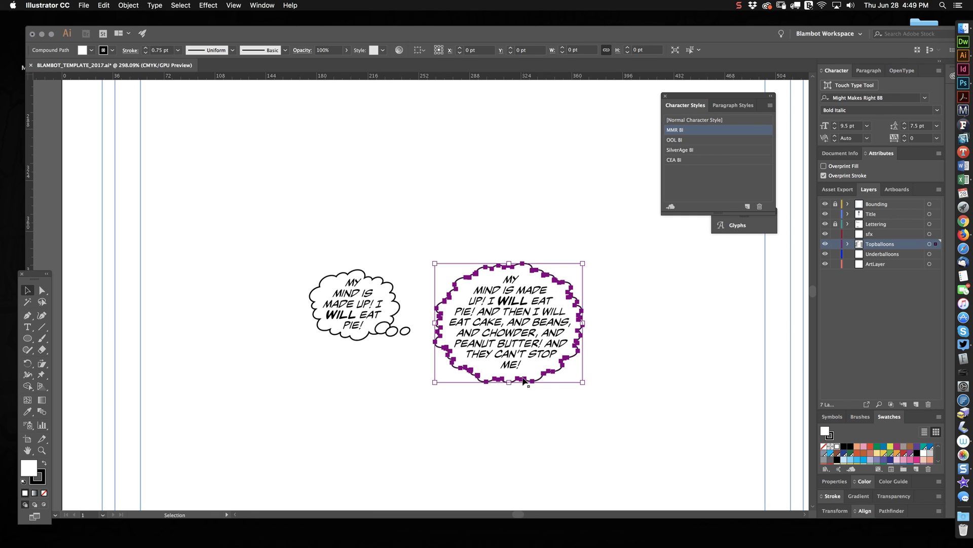
{"action": "left_click_drag", "start_coordinate": [509, 380], "coordinate": [510, 376]}
{"action": "left_click", "coordinate": [561, 402]}
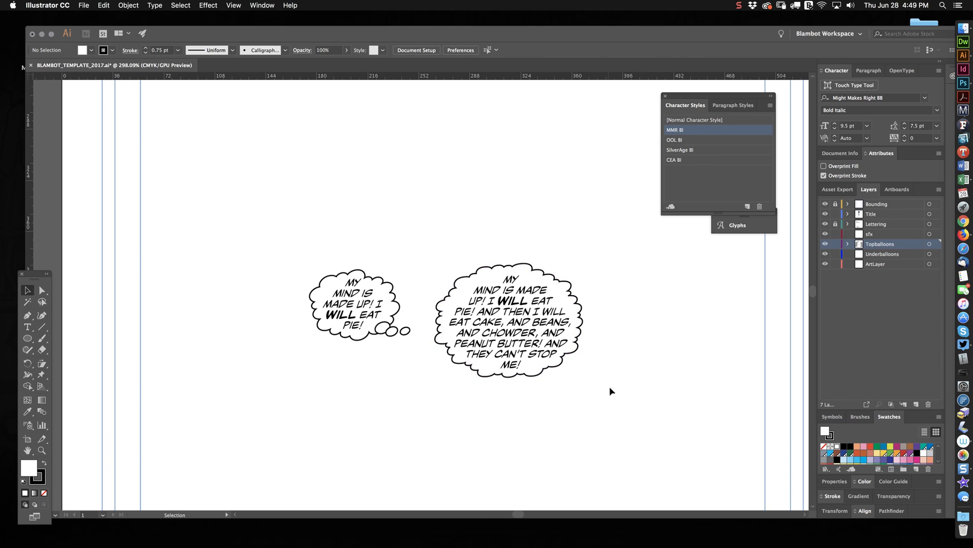